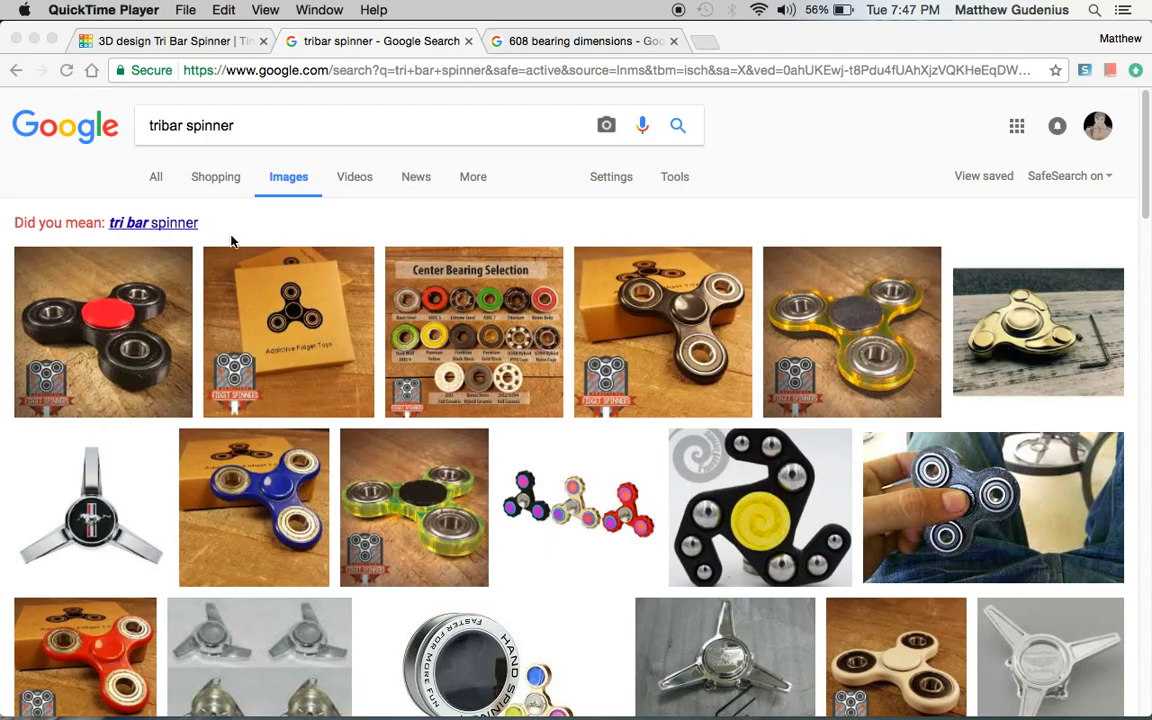
# Return from the Google tribar spinner images to the Tri Bar Spinner design.
pyautogui.click(163, 43)
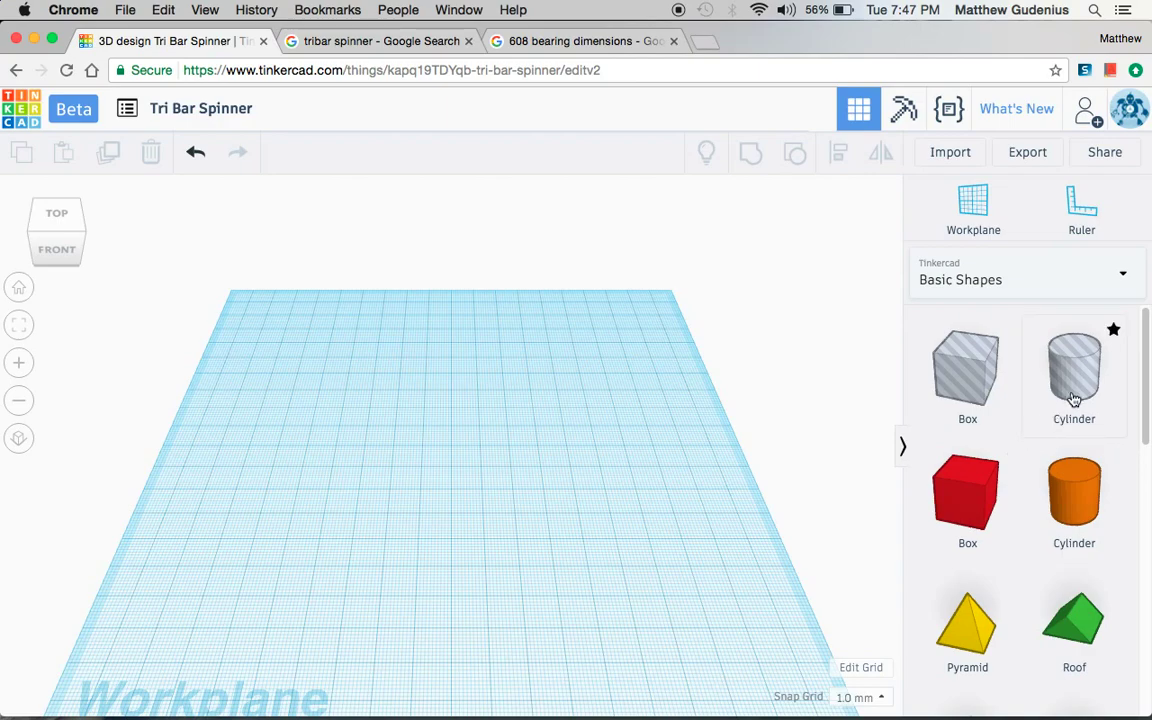
# Place a hole cylinder on the workplane and look up the 608 bearing dimensions.
pyautogui.moveTo(1083, 397); pyautogui.dragTo(452, 470)
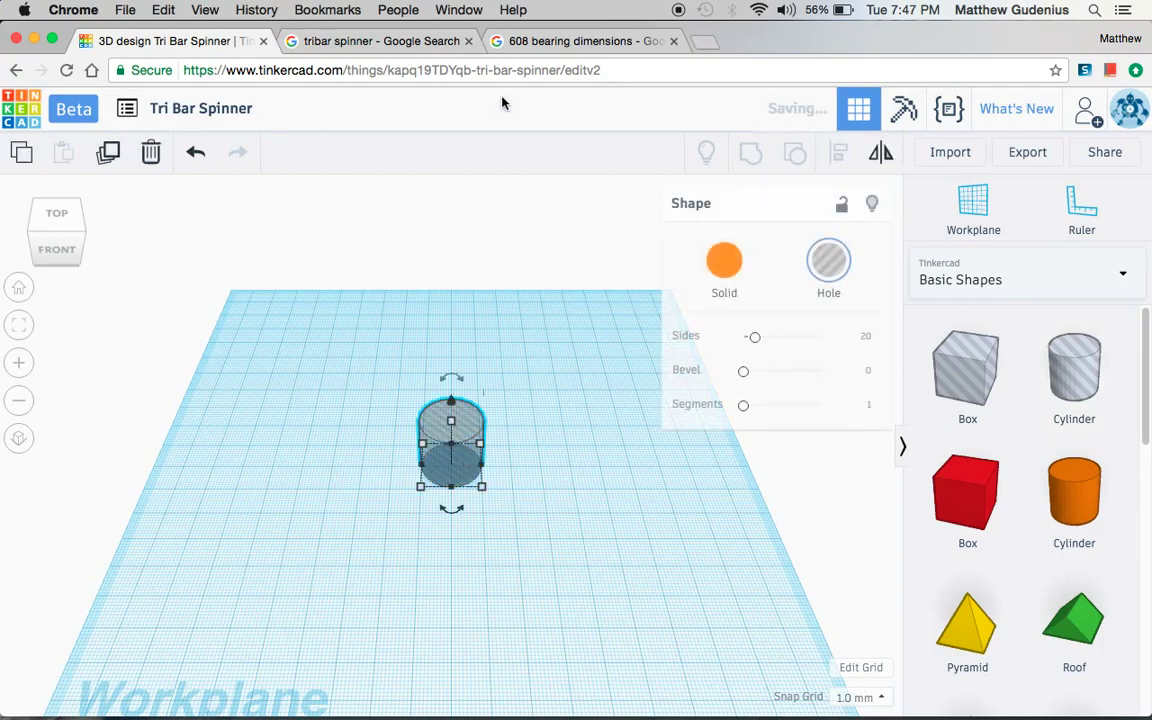
pyautogui.click(547, 42)
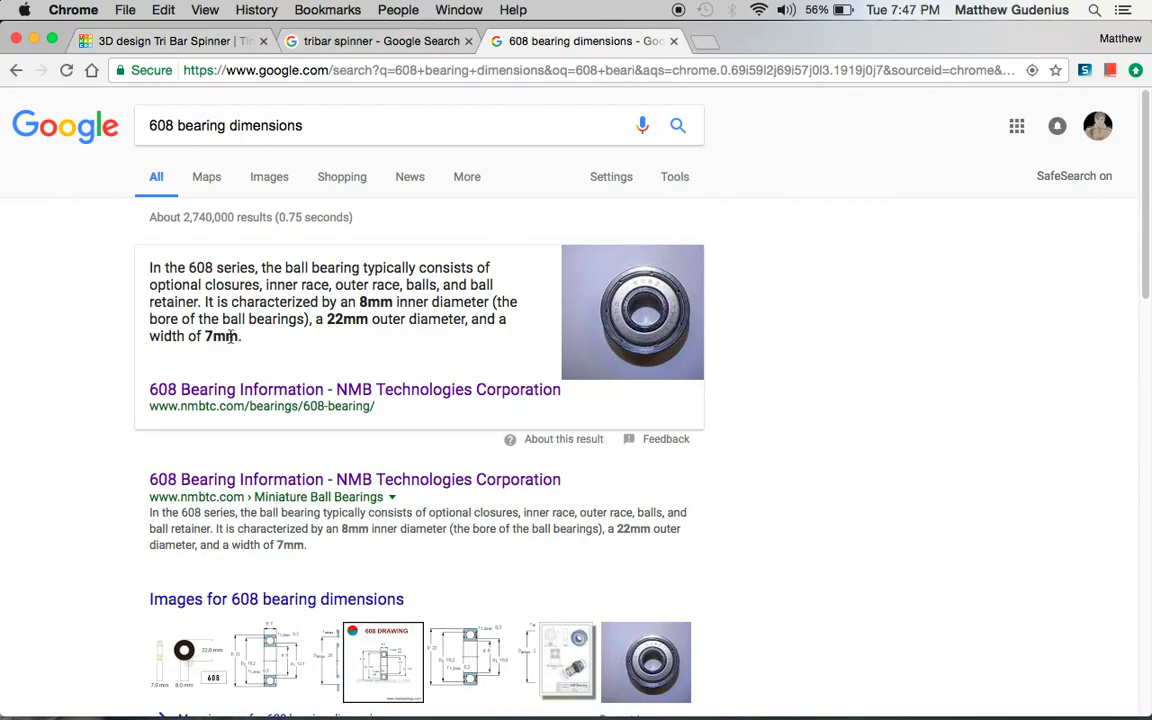
pyautogui.click(185, 41)
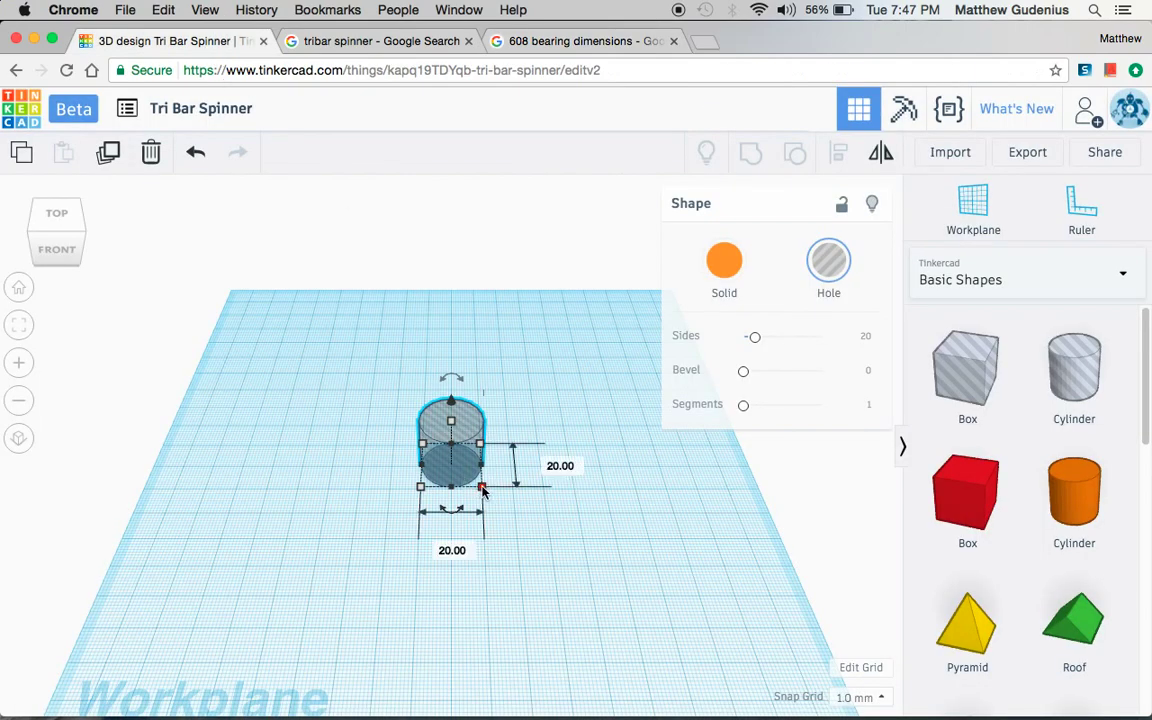
# Size the hole cylinder to 22 x 22 mm with a 7 mm height.
pyautogui.click(567, 464)
pyautogui.write('22')
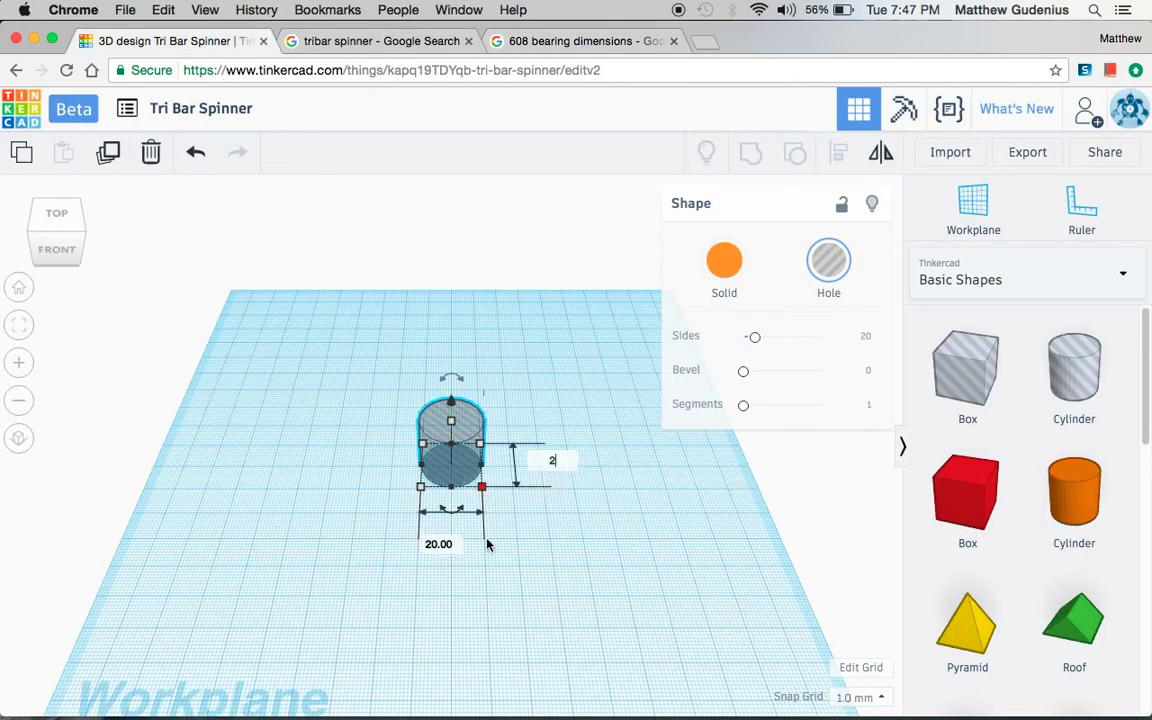
pyautogui.press('Tab')
pyautogui.write('22')
pyautogui.moveTo(452, 424)
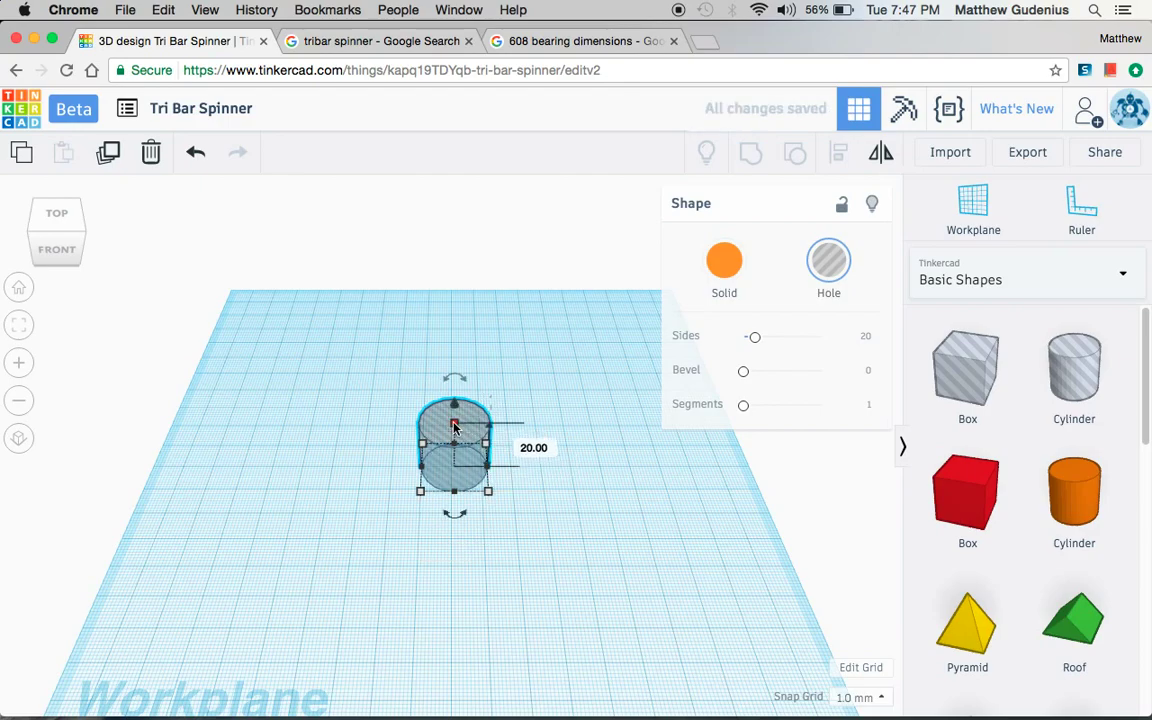
pyautogui.click(530, 445)
pyautogui.write('7')
pyautogui.press('Return')
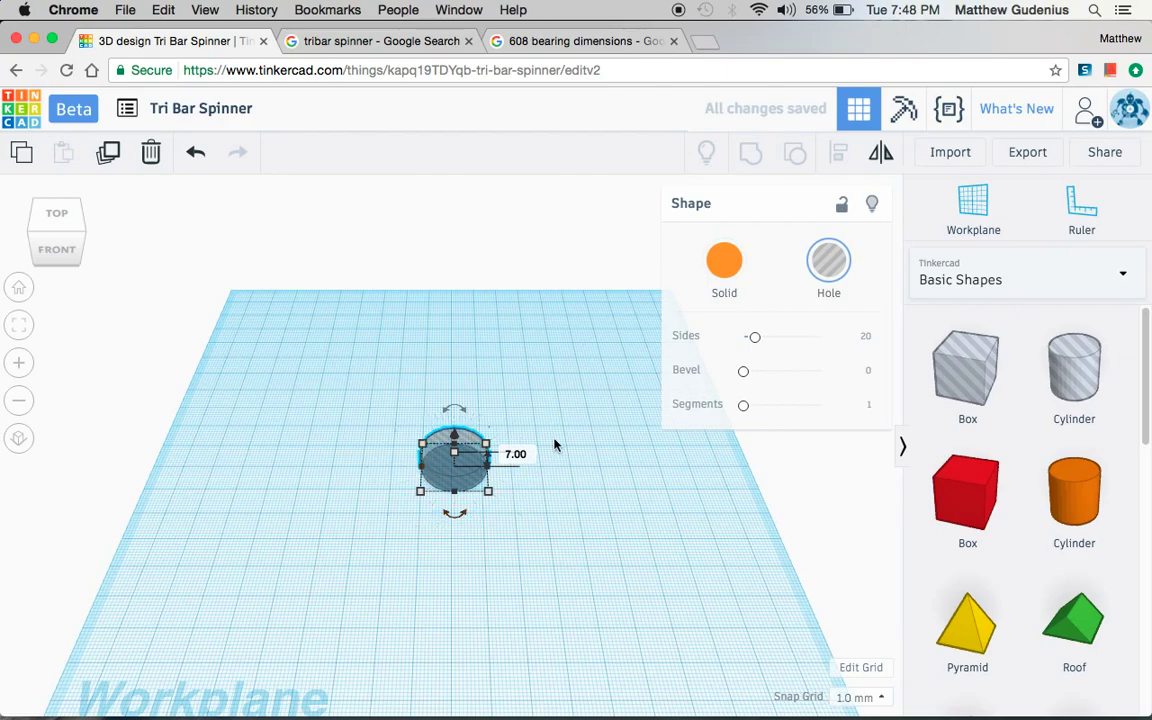
# Give the cylinder 64 sides, duplicate it, and set the copy's depth to 25 mm.
pyautogui.moveTo(754, 337); pyautogui.dragTo(822, 337)
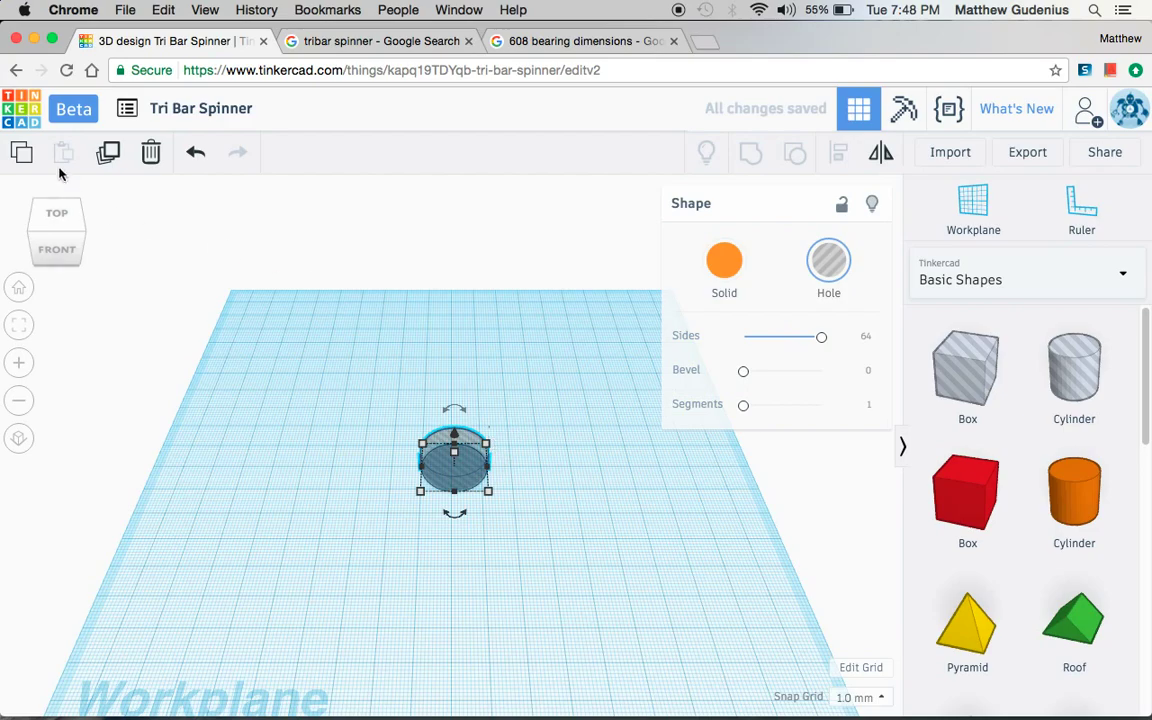
pyautogui.click(108, 153)
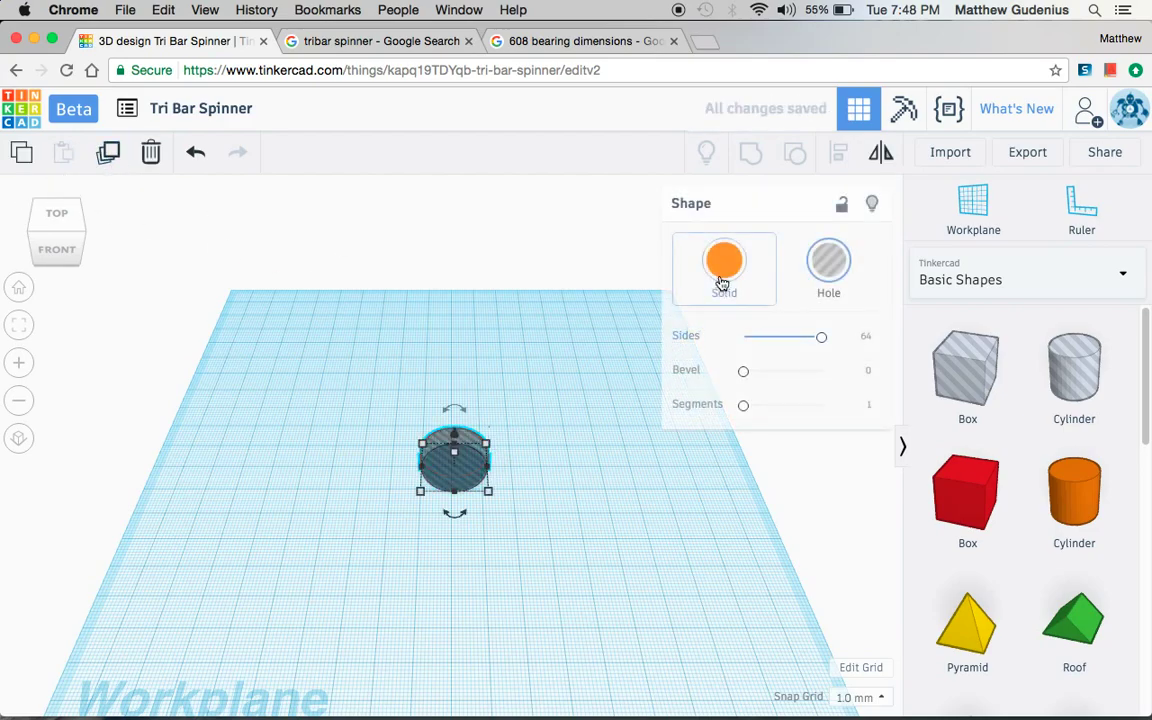
pyautogui.moveTo(487, 490)
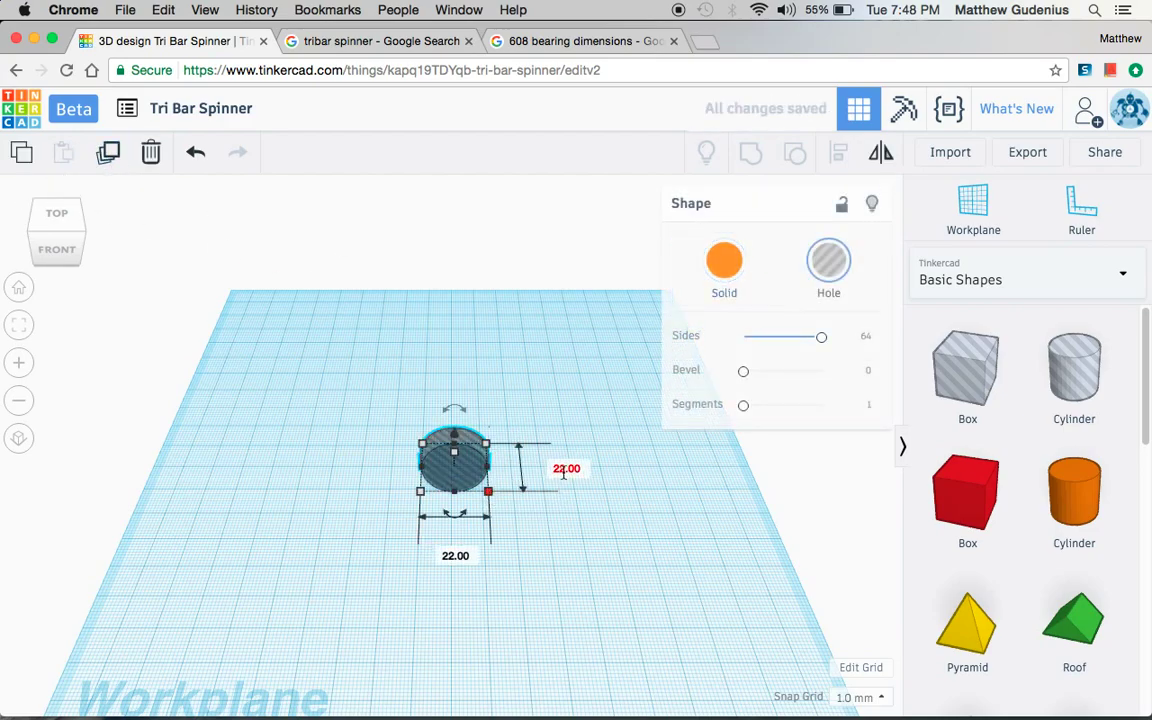
pyautogui.click(566, 469)
pyautogui.write('25')
pyautogui.press('Return')
# Set the copy's width to 26 mm and make it a solid navy cylinder.
pyautogui.click(490, 520)
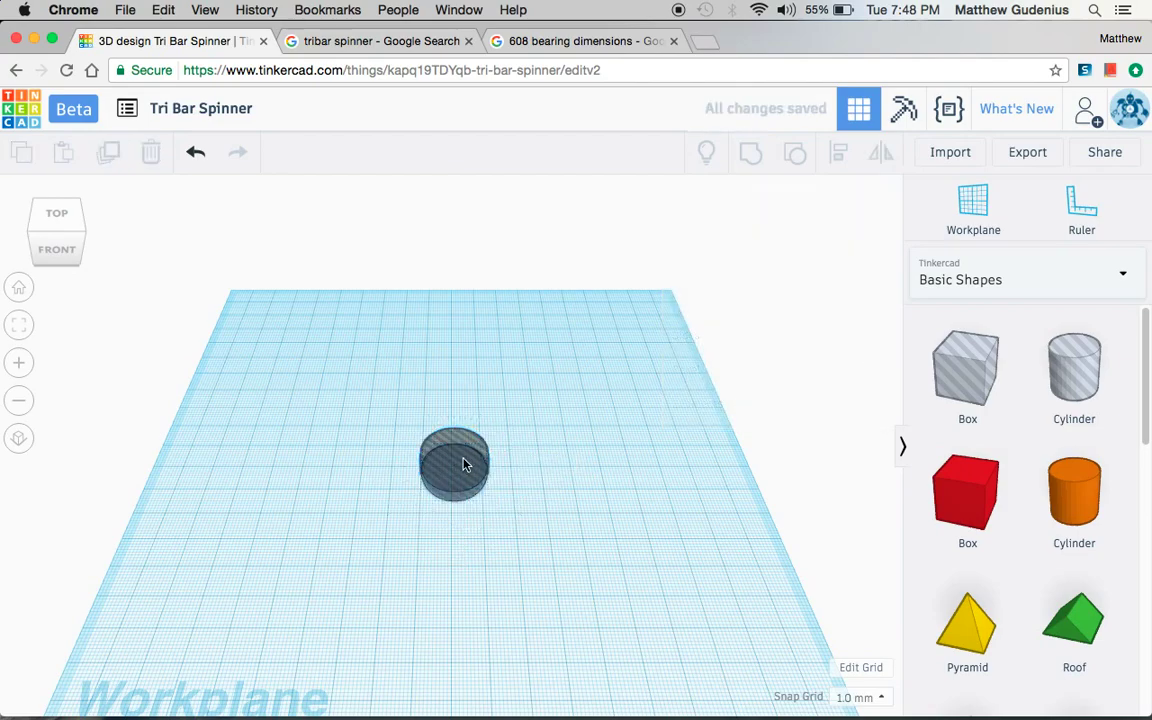
pyautogui.click(463, 465)
pyautogui.moveTo(489, 502)
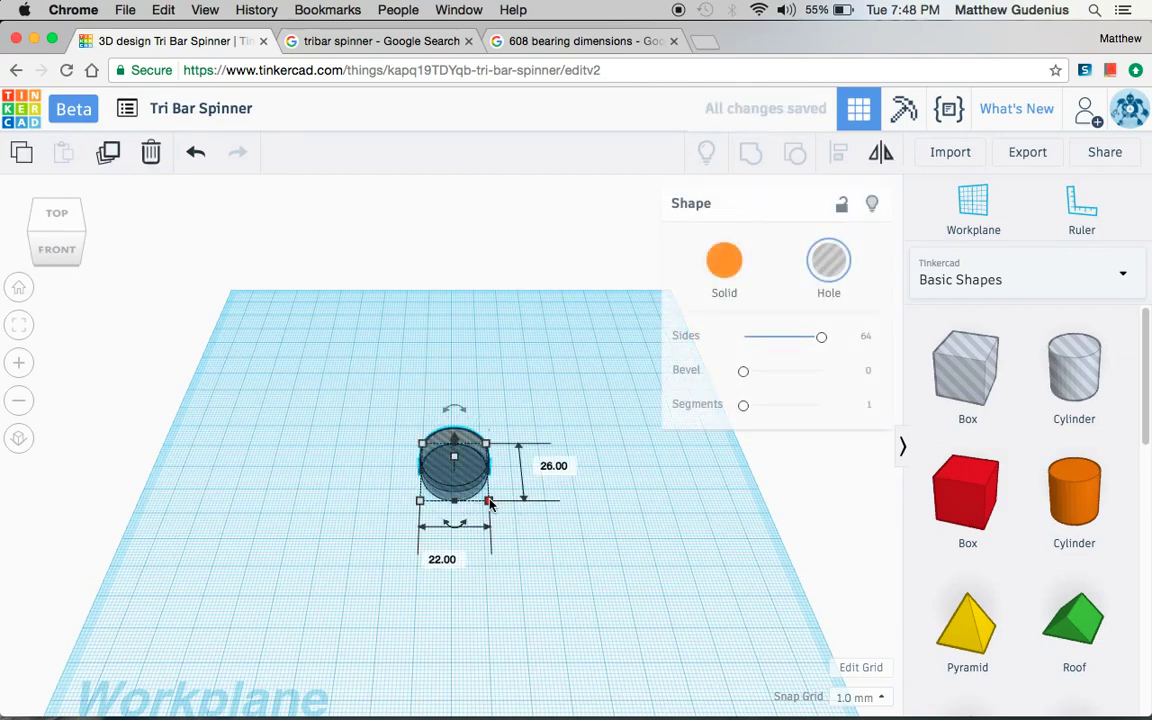
pyautogui.click(455, 566)
pyautogui.write('26')
pyautogui.press('Return')
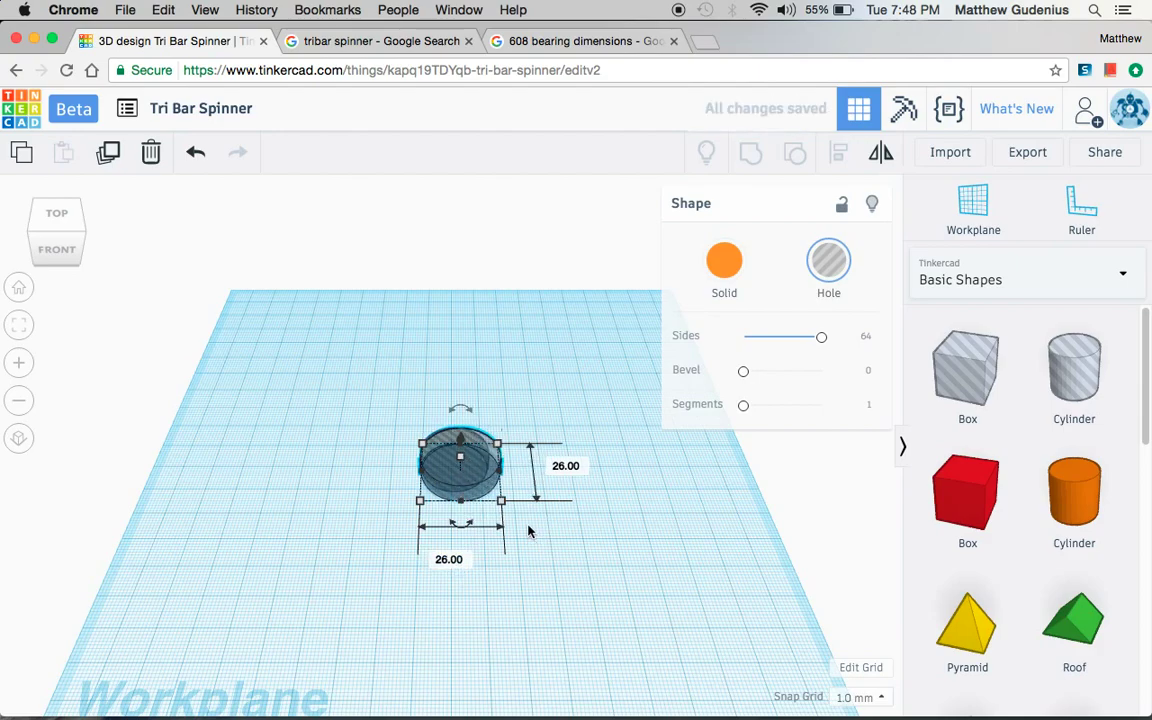
pyautogui.click(727, 260)
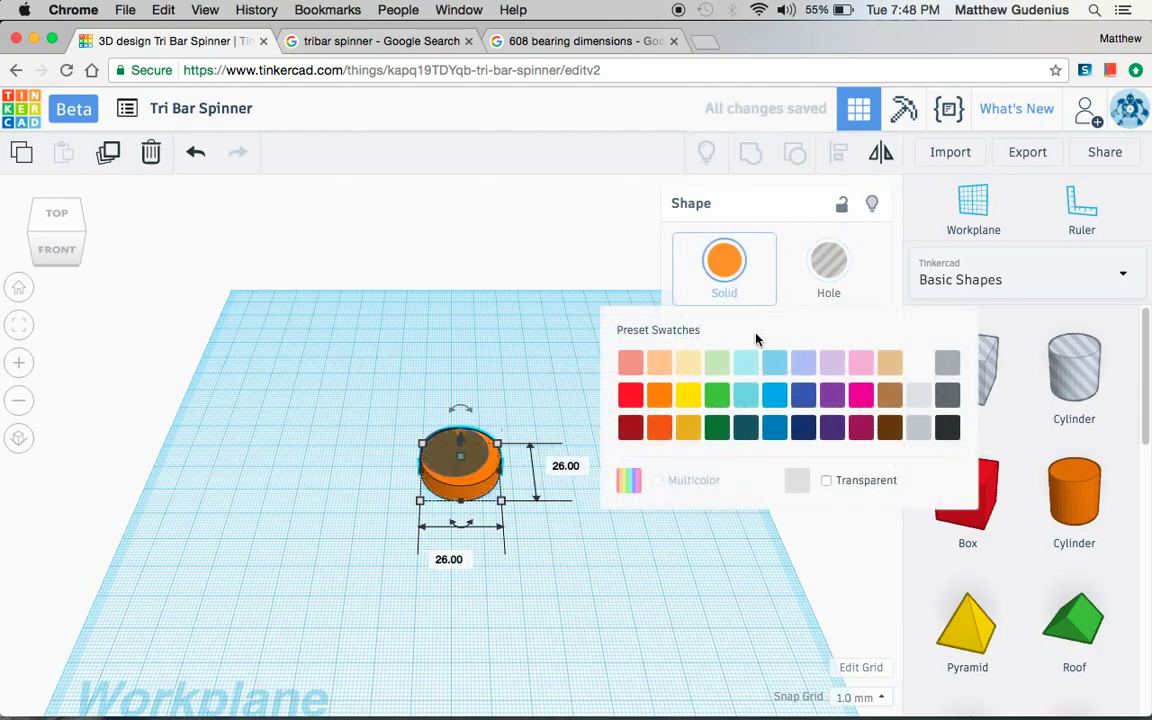
pyautogui.click(806, 428)
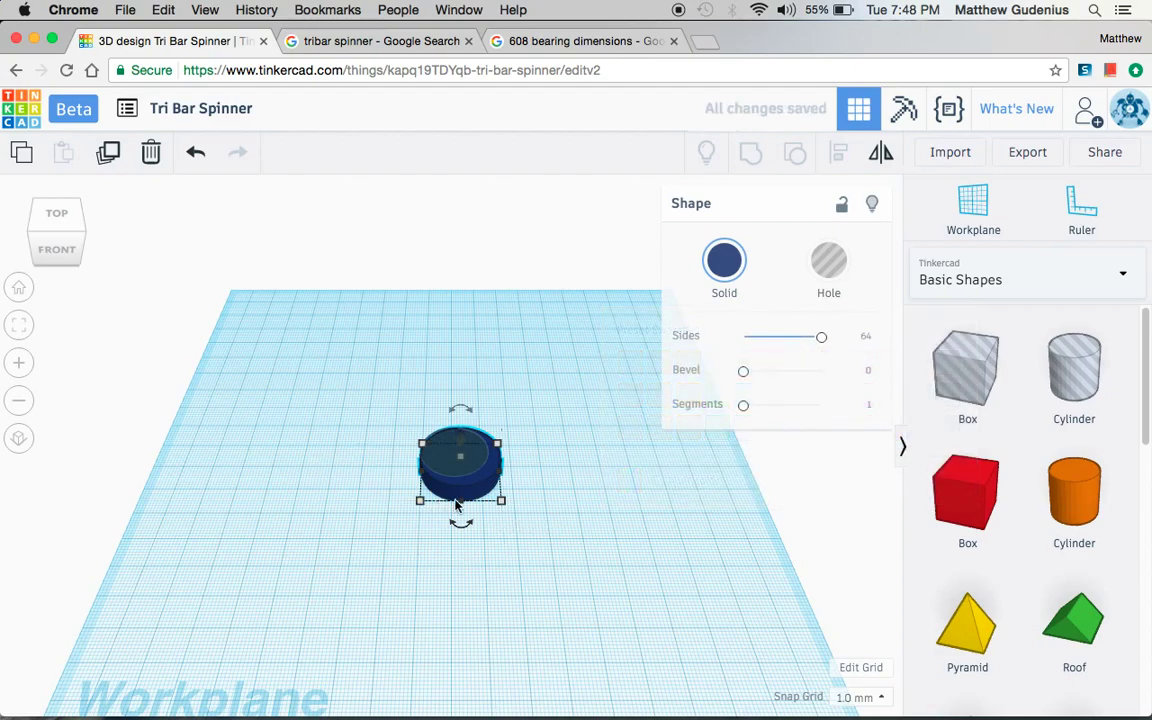
# Centre-align the two cylinders on both axes.
pyautogui.moveTo(407, 526)
pyautogui.mouseDown()
pyautogui.moveTo(360, 556)
pyautogui.moveTo(419, 537)
pyautogui.mouseUp()
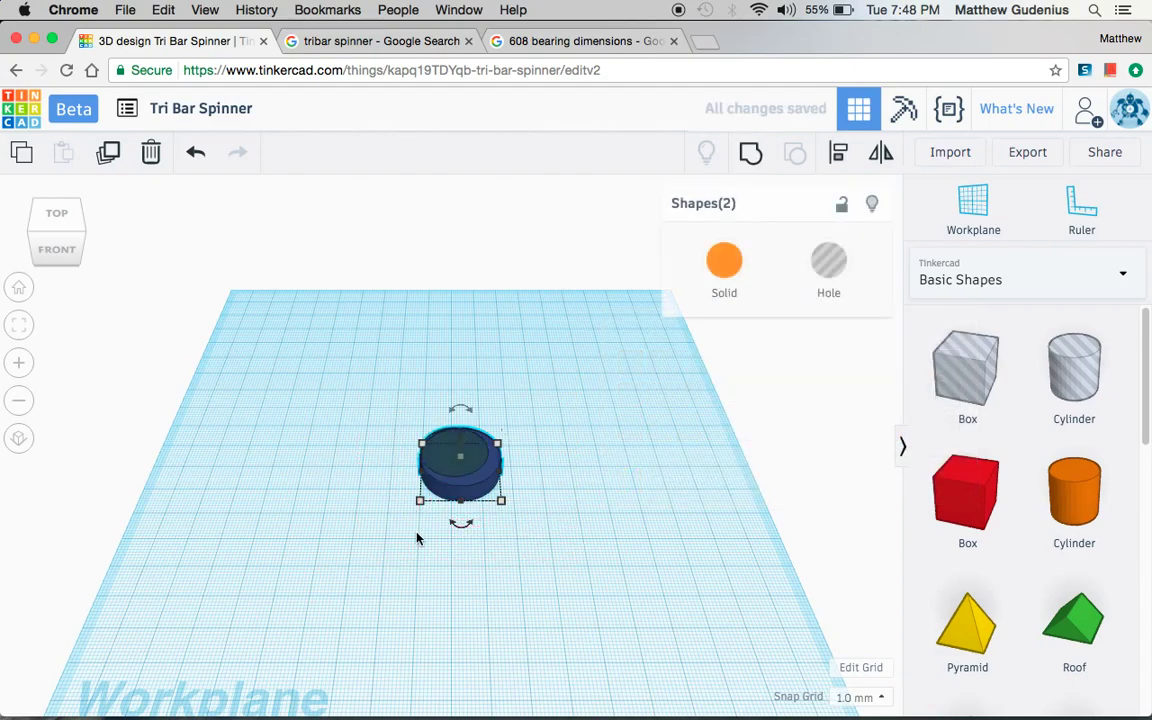
pyautogui.click(840, 155)
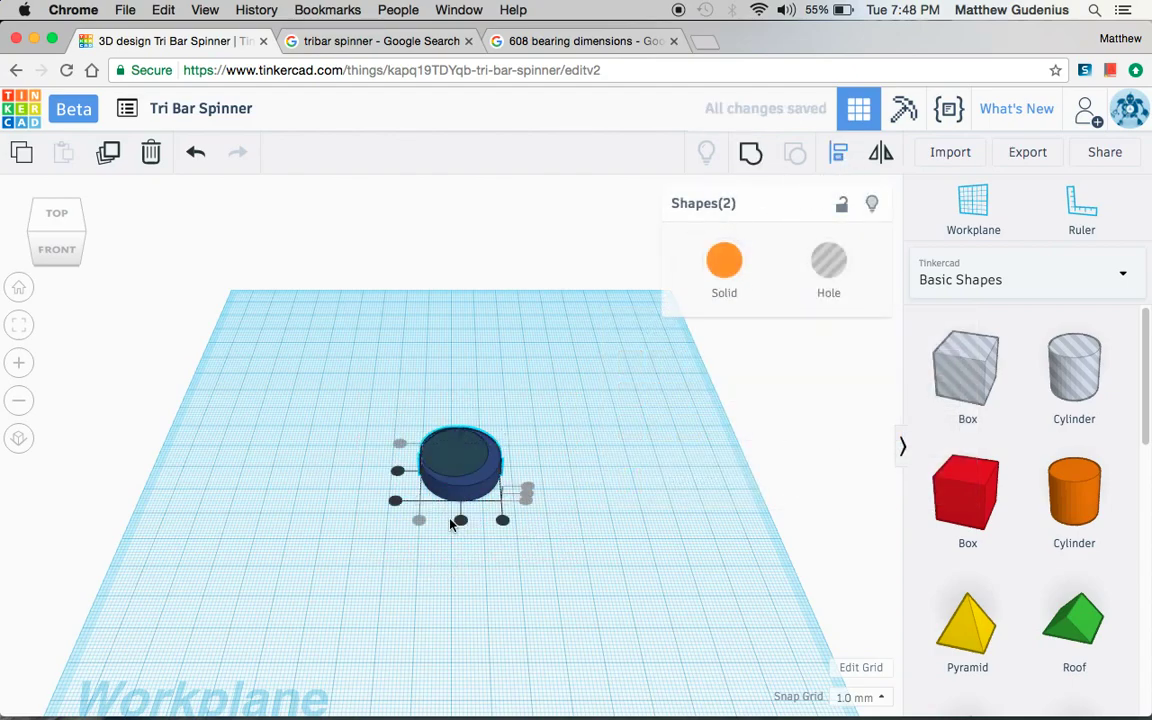
pyautogui.click(460, 521)
pyautogui.click(397, 470)
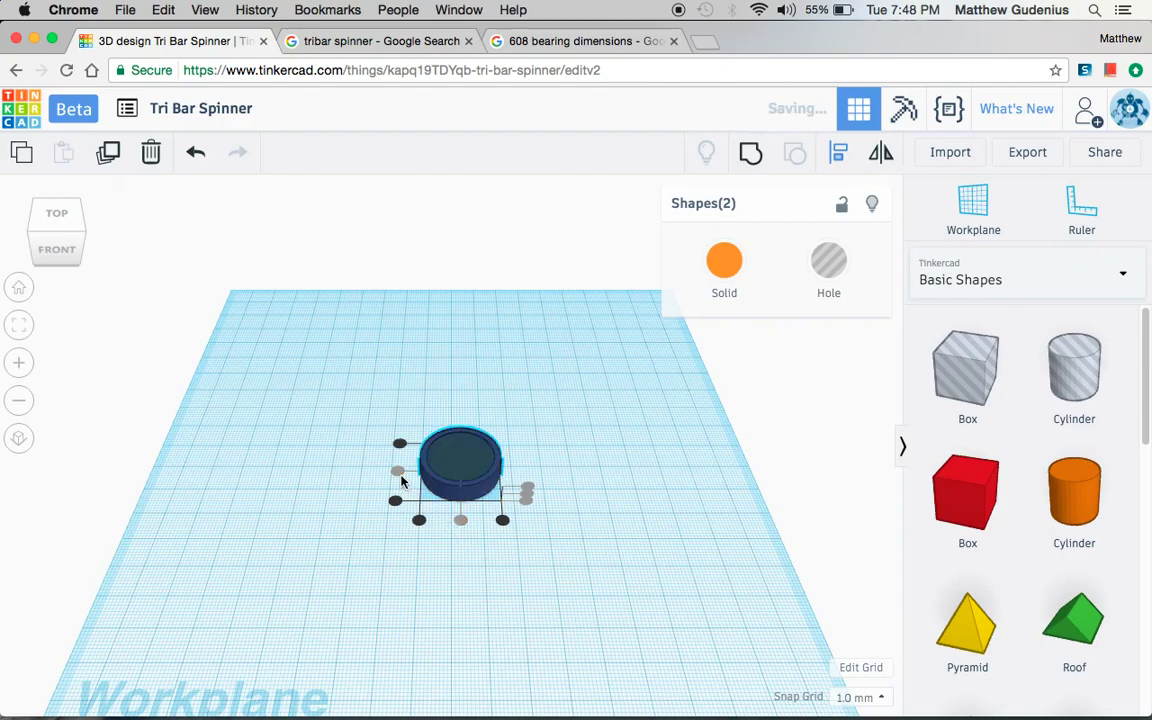
pyautogui.moveTo(483, 648)
pyautogui.click(599, 481)
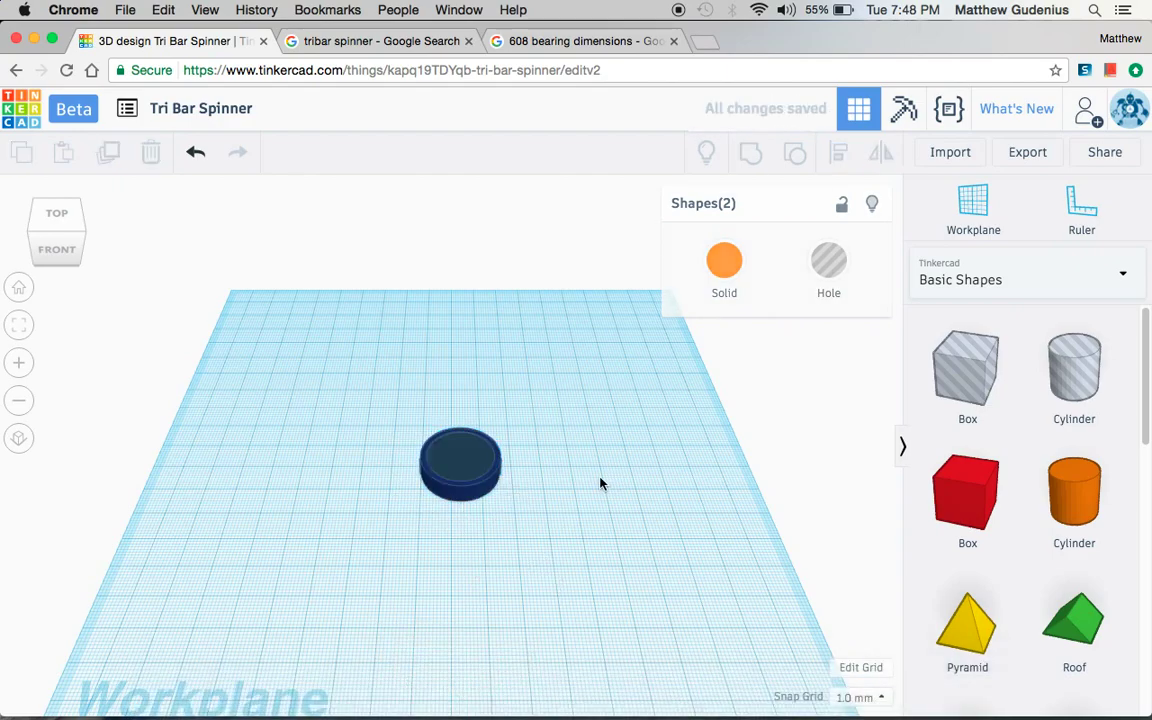
# Group both cylinders into a hollow navy bearing ring.
pyautogui.moveTo(395, 567); pyautogui.dragTo(530, 410)
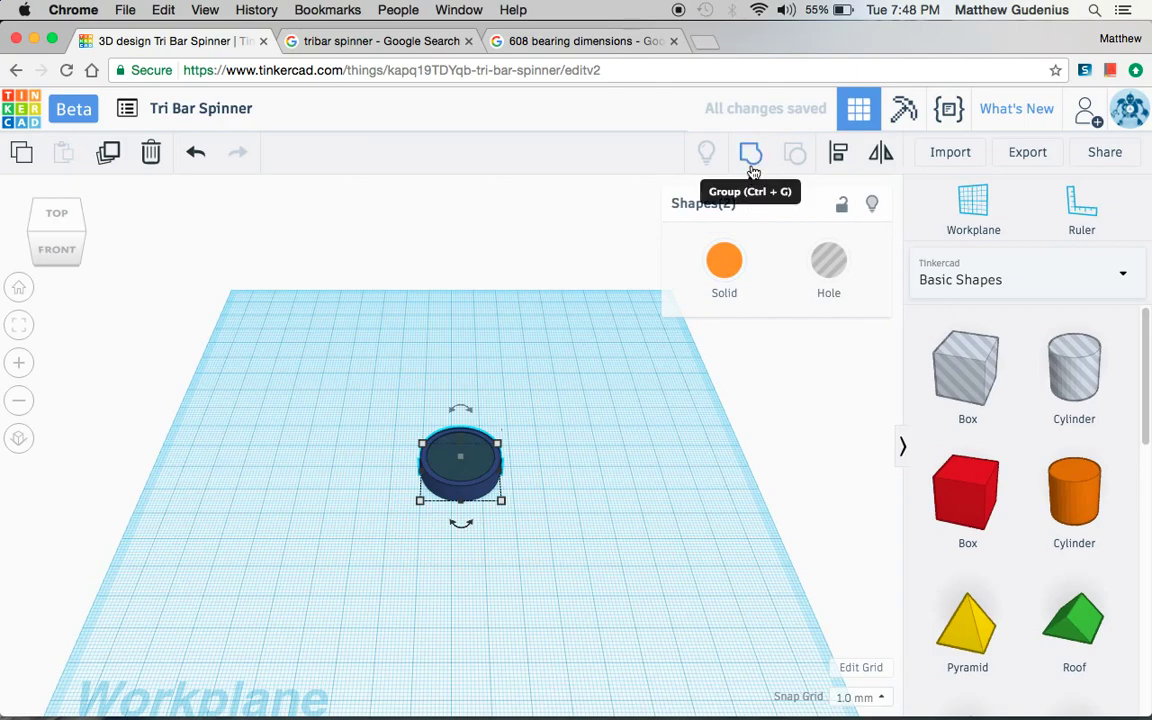
pyautogui.click(751, 153)
pyautogui.click(540, 512)
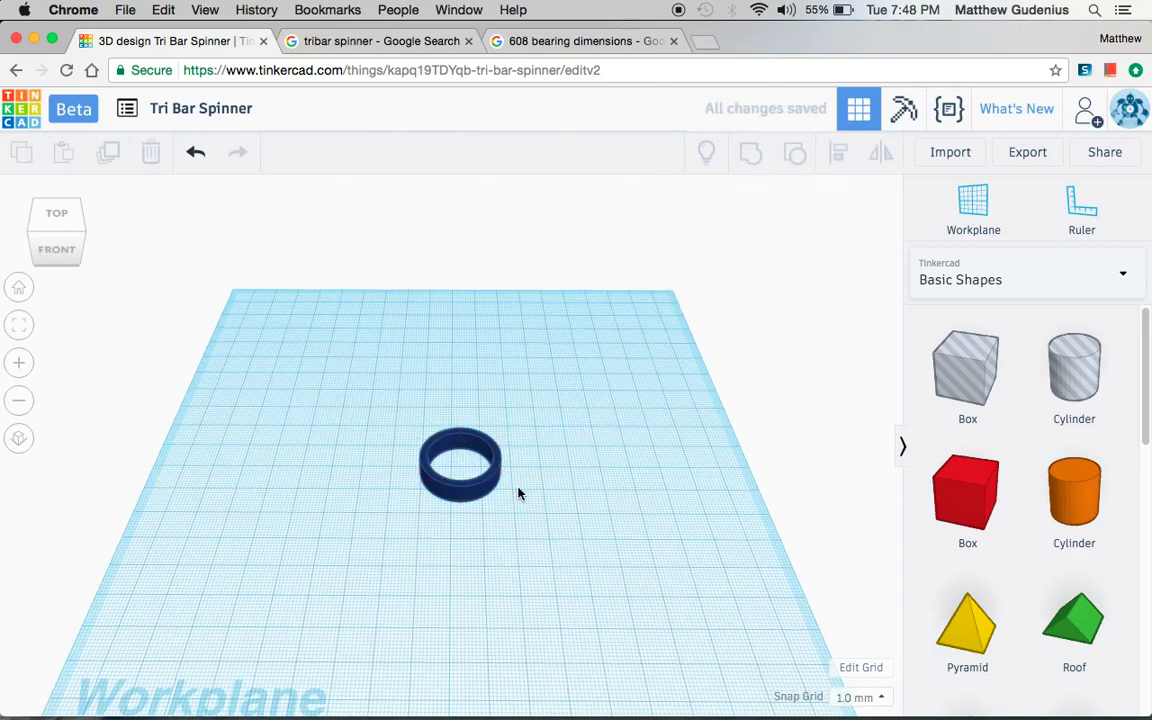
pyautogui.moveTo(517, 491); pyautogui.dragTo(469, 519, button='right')
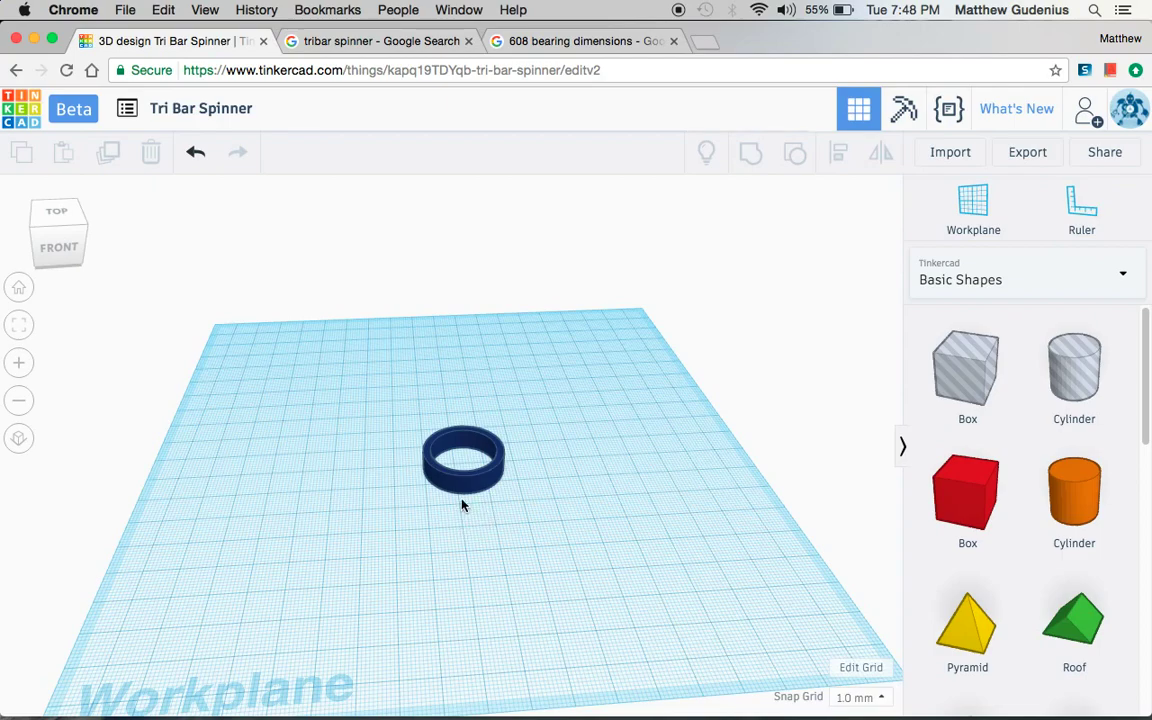
pyautogui.click(379, 44)
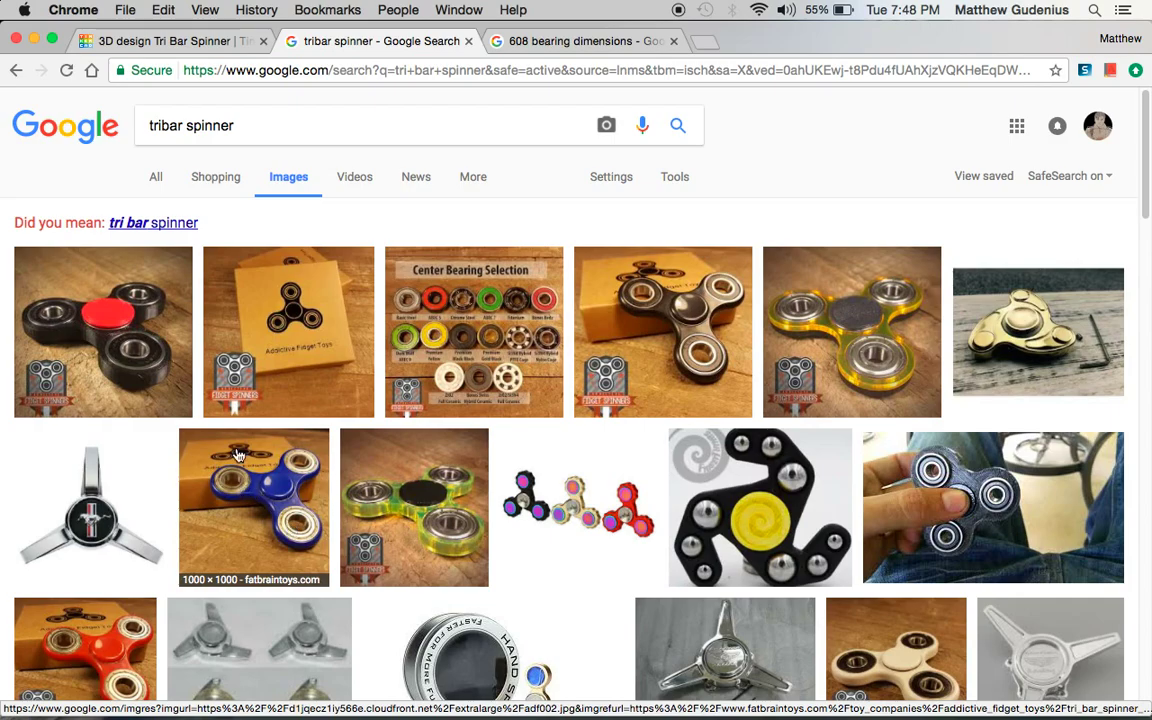
pyautogui.click(203, 43)
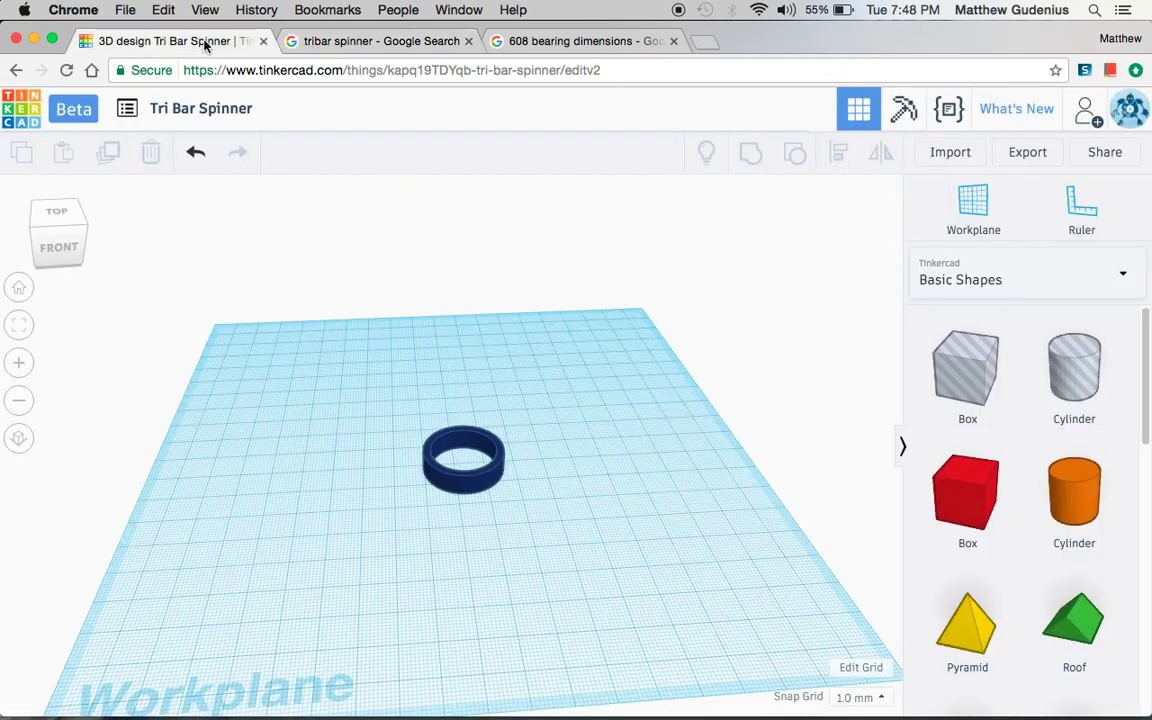
pyautogui.click(362, 45)
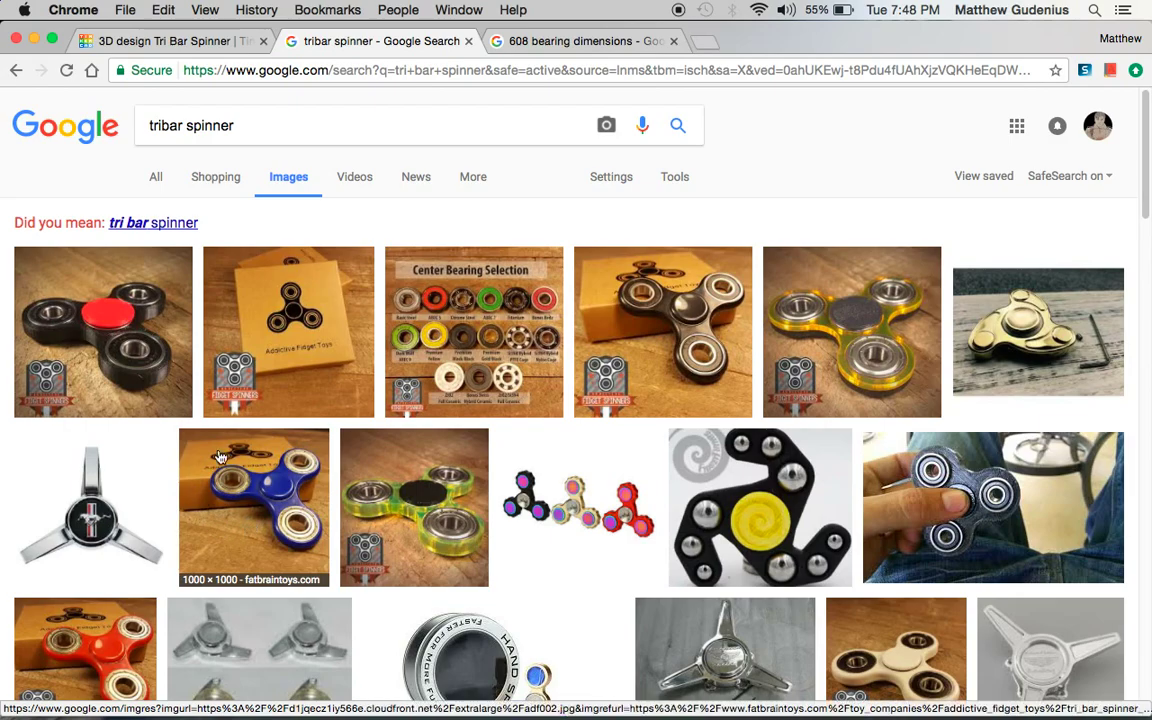
pyautogui.click(197, 42)
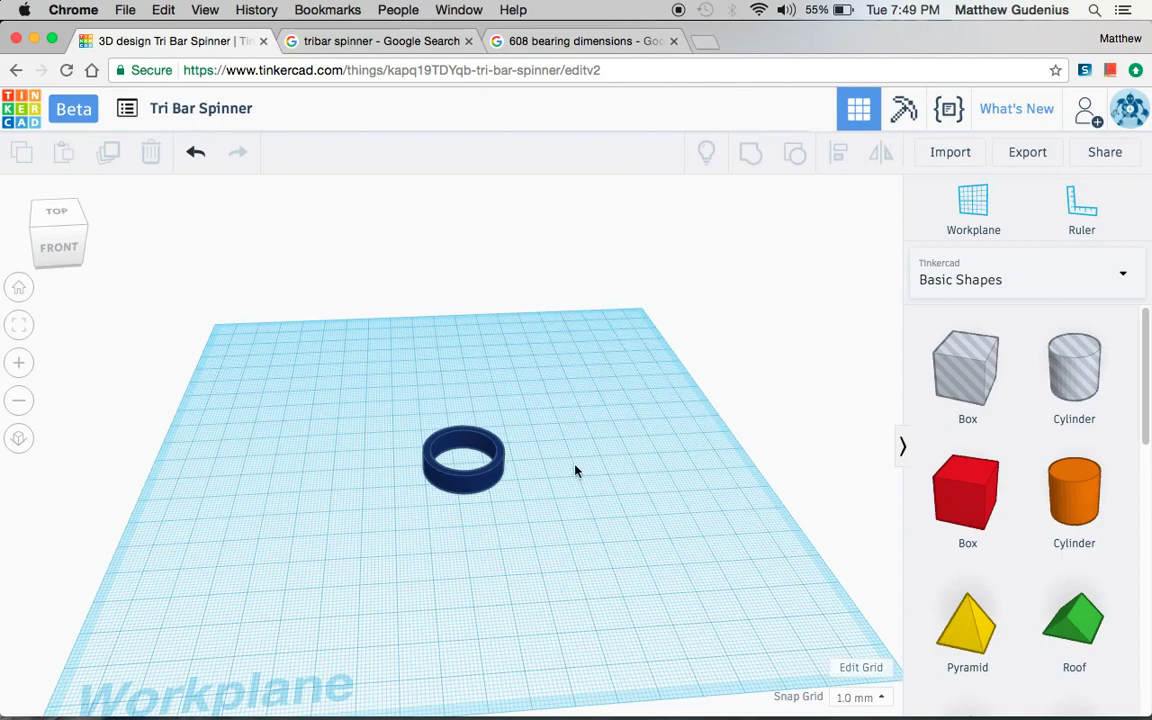
# Duplicate the bearing ring and move the copy forward until the two rings touch.
pyautogui.click(489, 479)
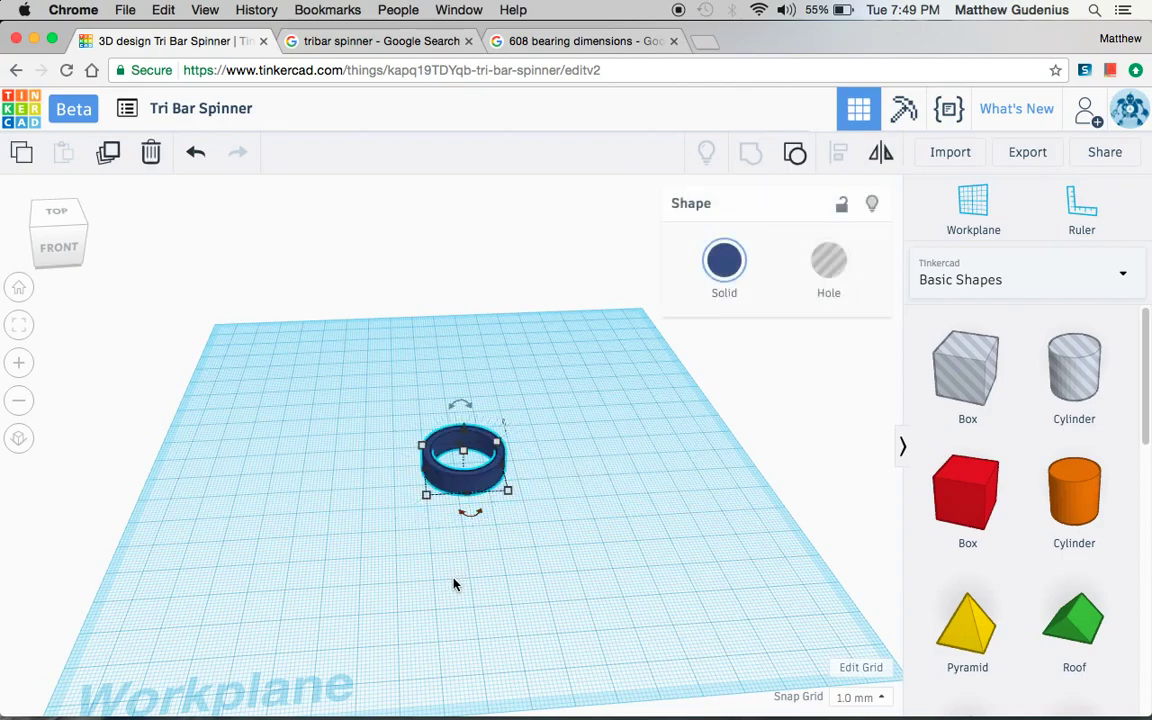
pyautogui.click(108, 152)
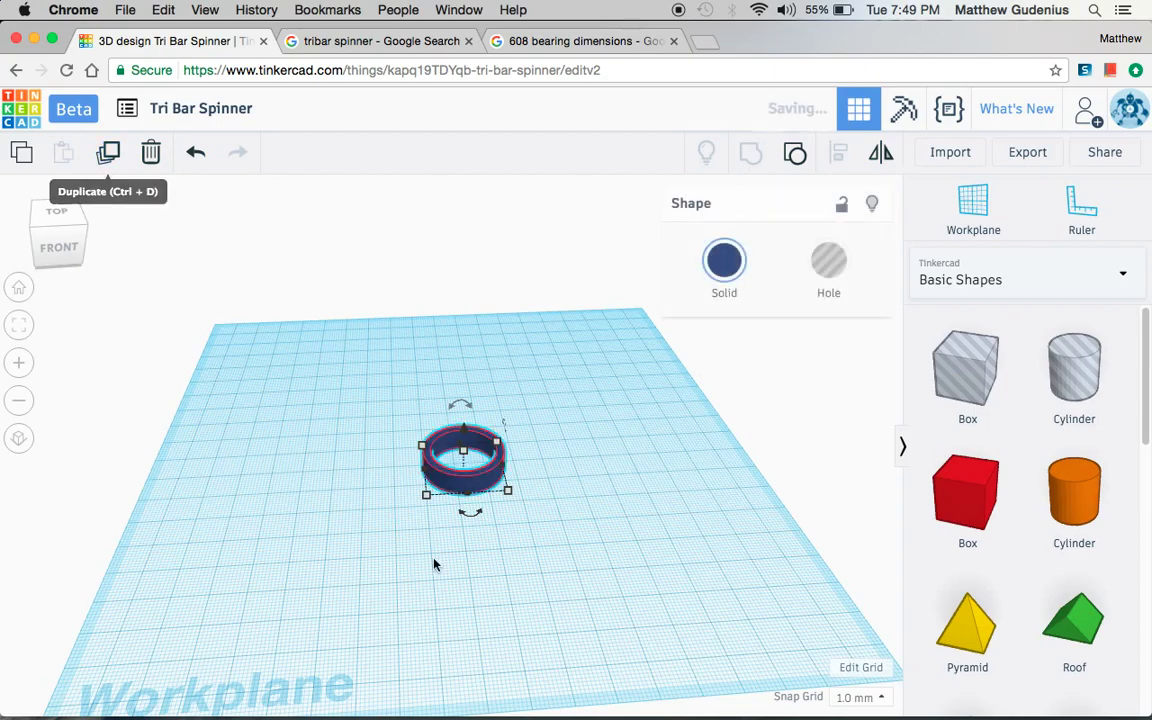
pyautogui.moveTo(476, 483); pyautogui.dragTo(484, 534)
pyautogui.moveTo(484, 534); pyautogui.dragTo(488, 625, button='right')
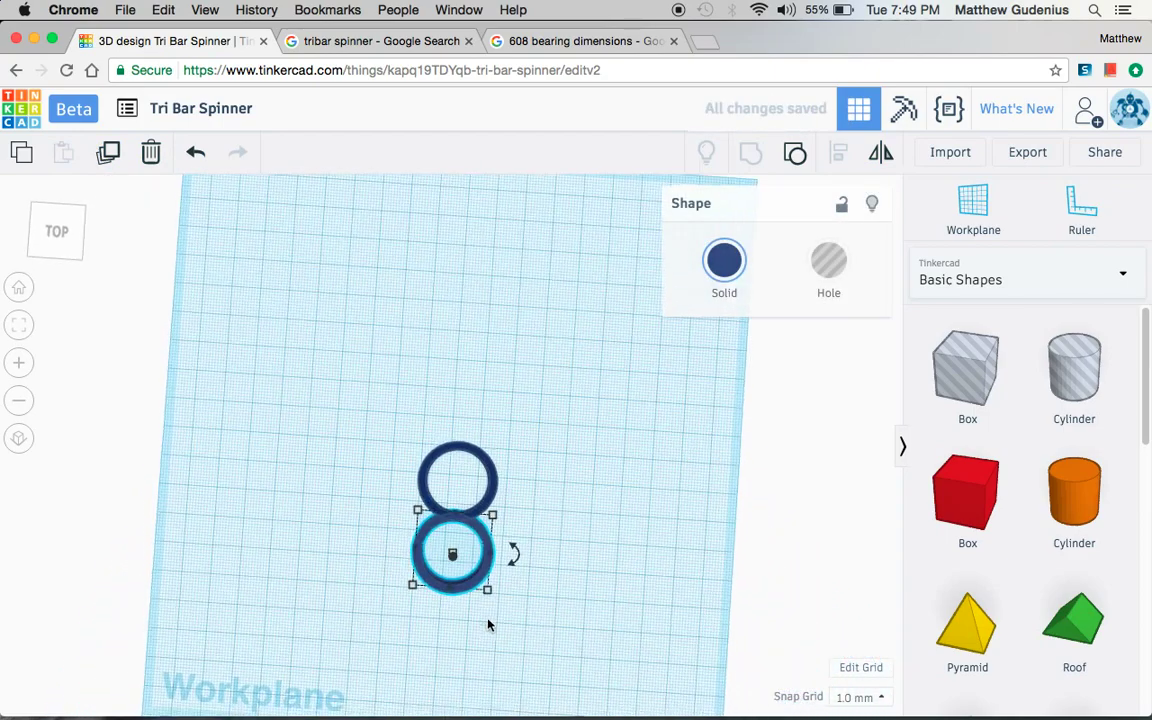
# Group the two touching rings into one figure-eight shape.
pyautogui.moveTo(548, 467); pyautogui.dragTo(407, 631)
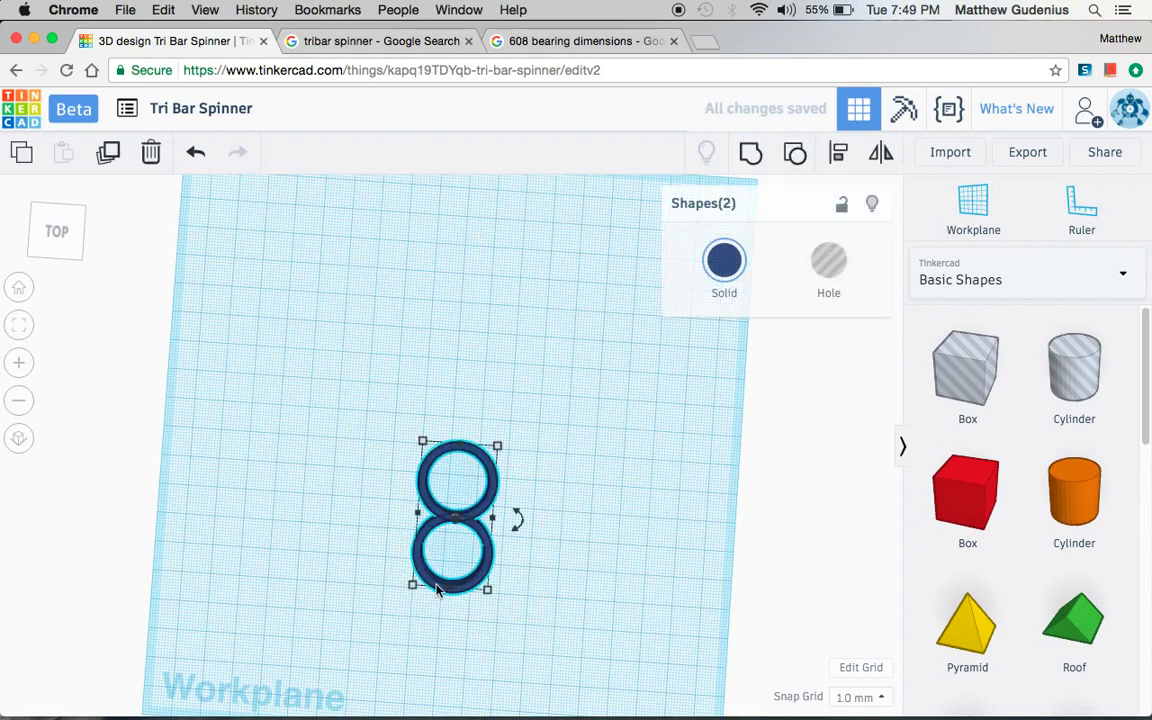
pyautogui.click(752, 155)
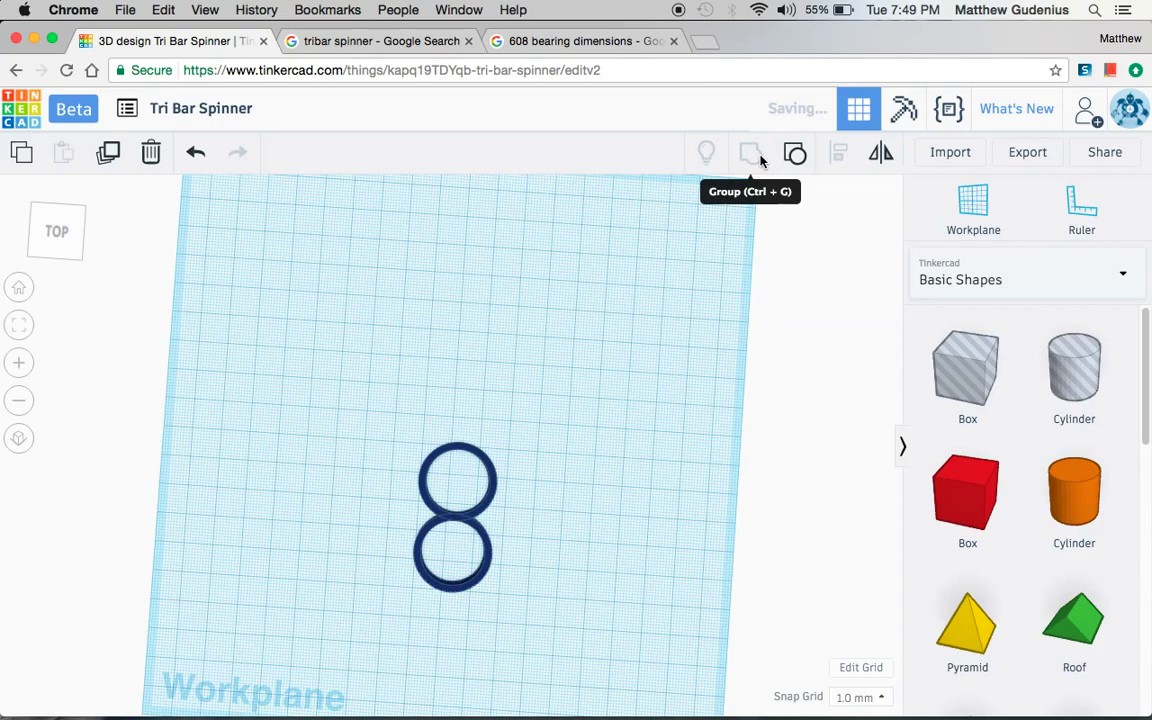
pyautogui.moveTo(635, 421); pyautogui.dragTo(550, 442, button='right')
pyautogui.click(540, 442)
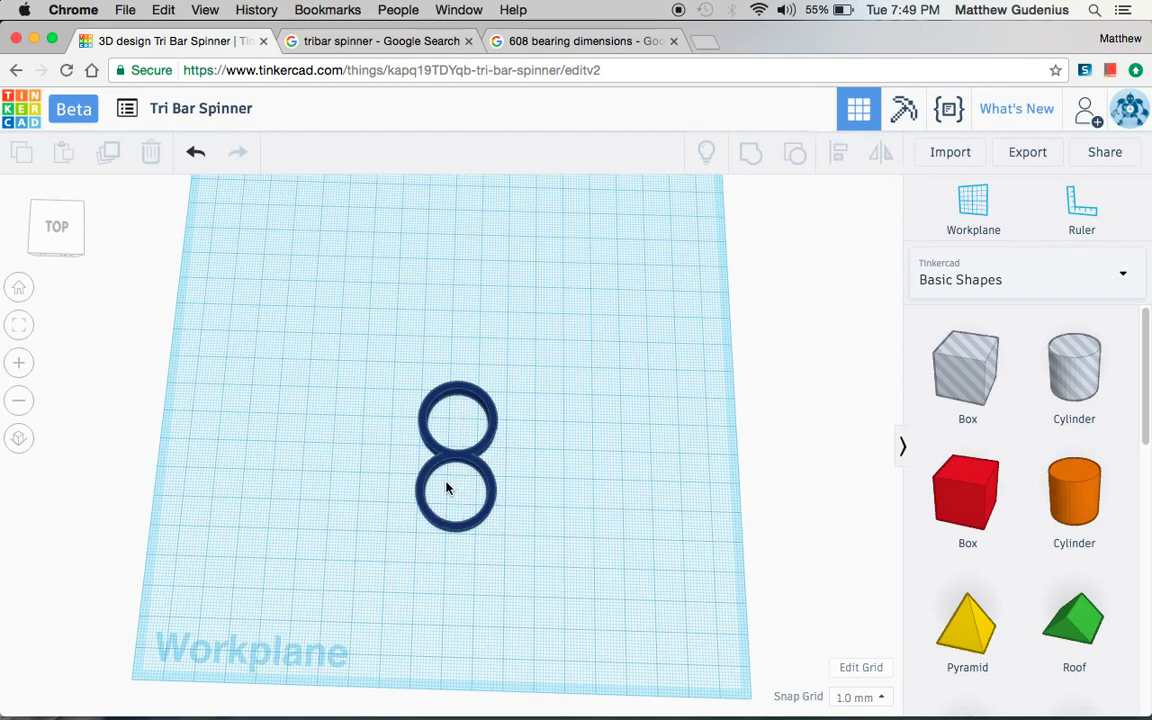
# Duplicate the ring pair, rotate the copy 120°, and shift it up-right.
pyautogui.click(490, 435)
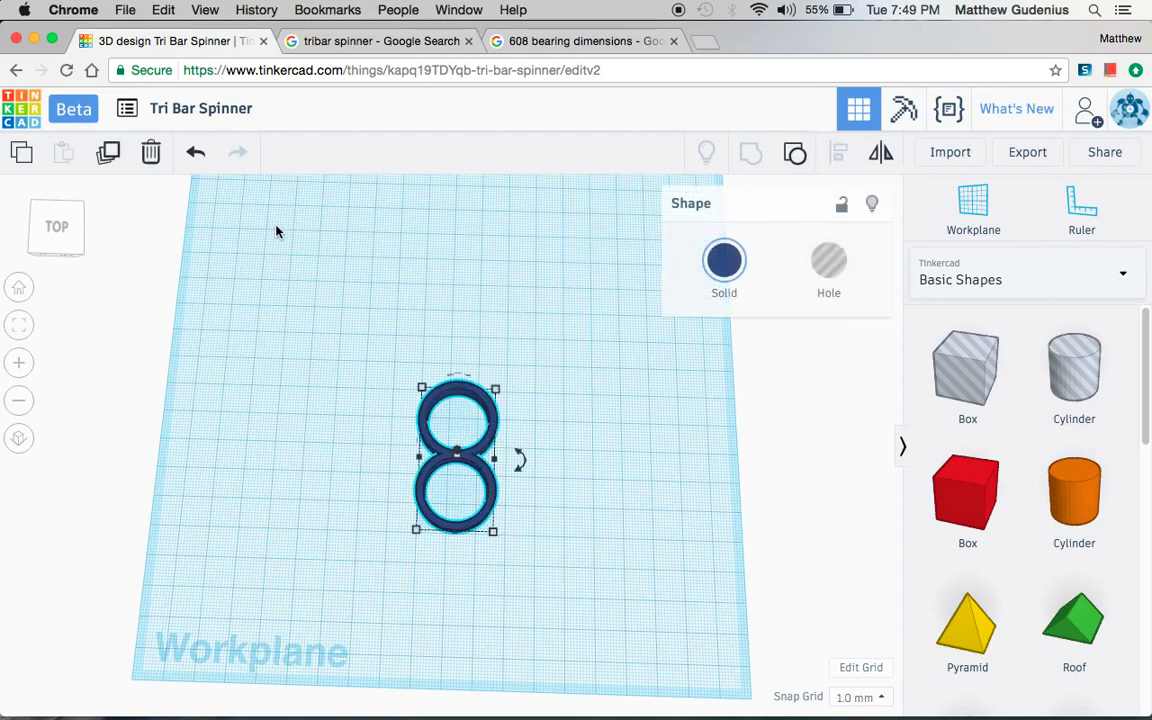
pyautogui.click(108, 152)
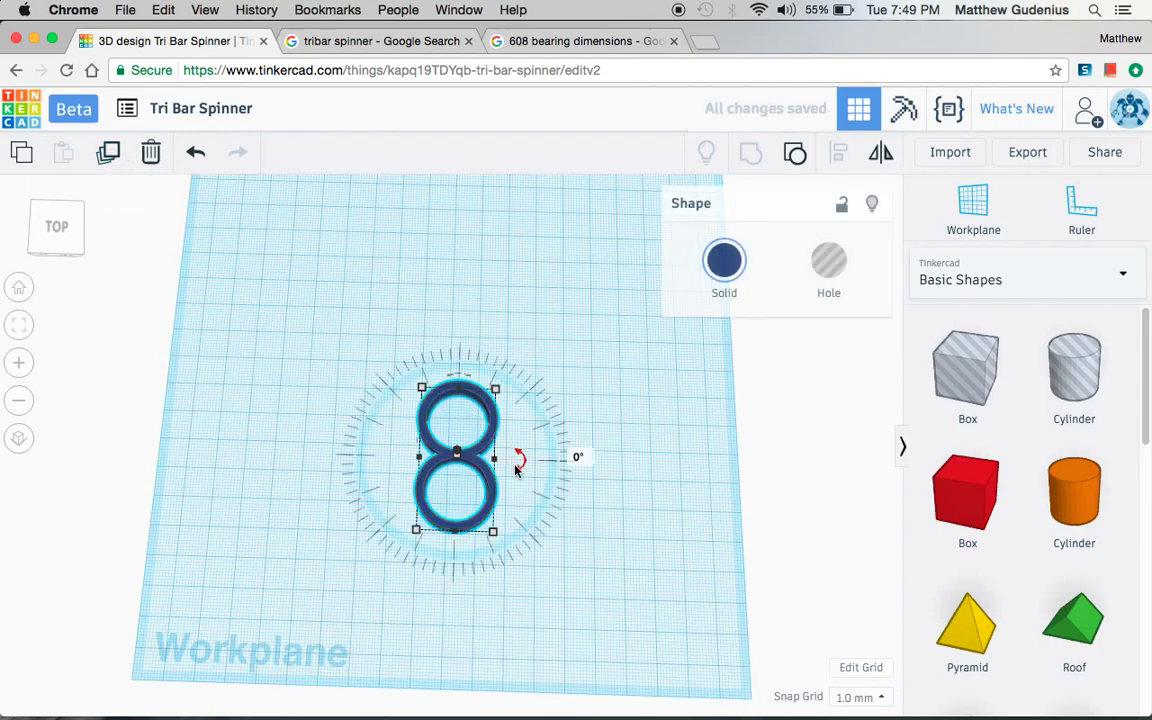
pyautogui.moveTo(519, 472); pyautogui.dragTo(393, 344)
pyautogui.moveTo(442, 438); pyautogui.dragTo(473, 386)
pyautogui.scroll(3, 427, 420)
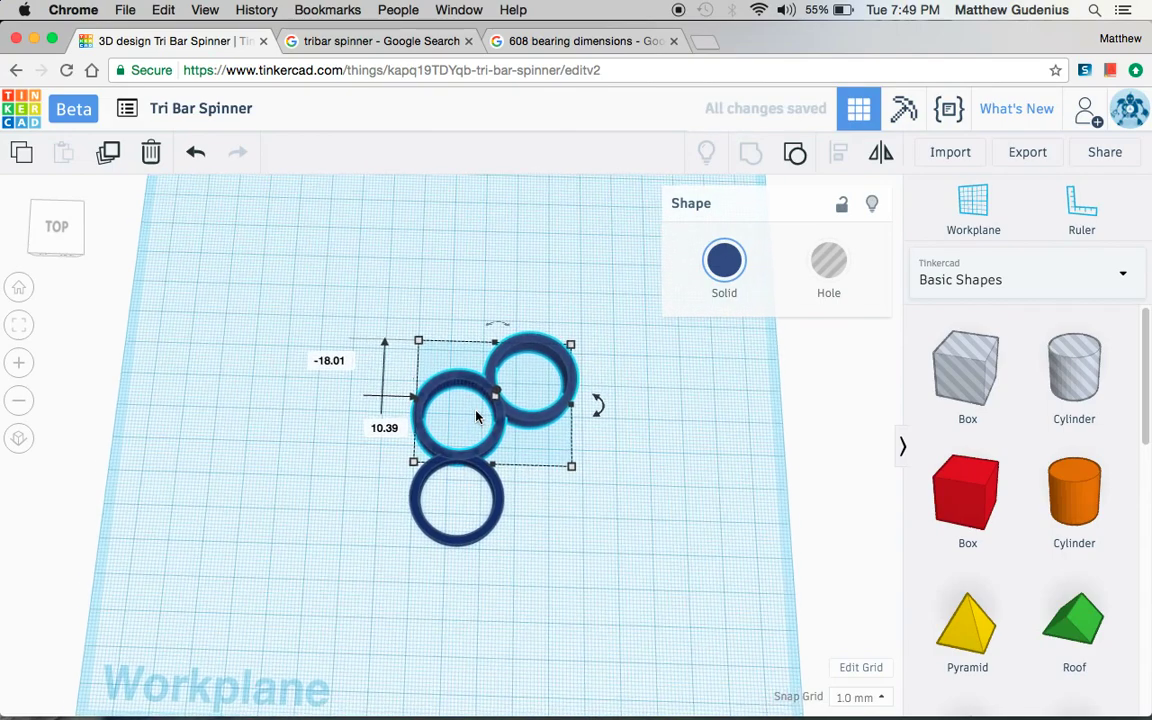
pyautogui.scroll(3, 440, 420)
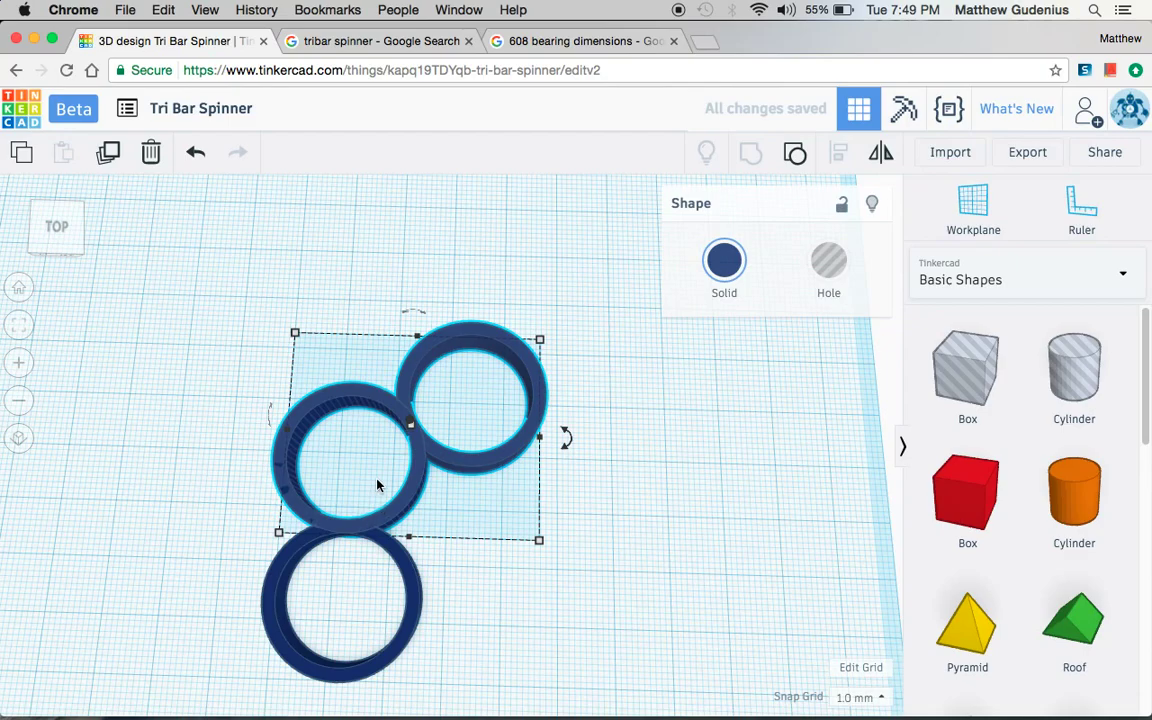
# Repeat the duplicate with Ctrl+D for a third rotated ring pair.
pyautogui.hotkey('ctrl', 'd')
pyautogui.click(553, 546)
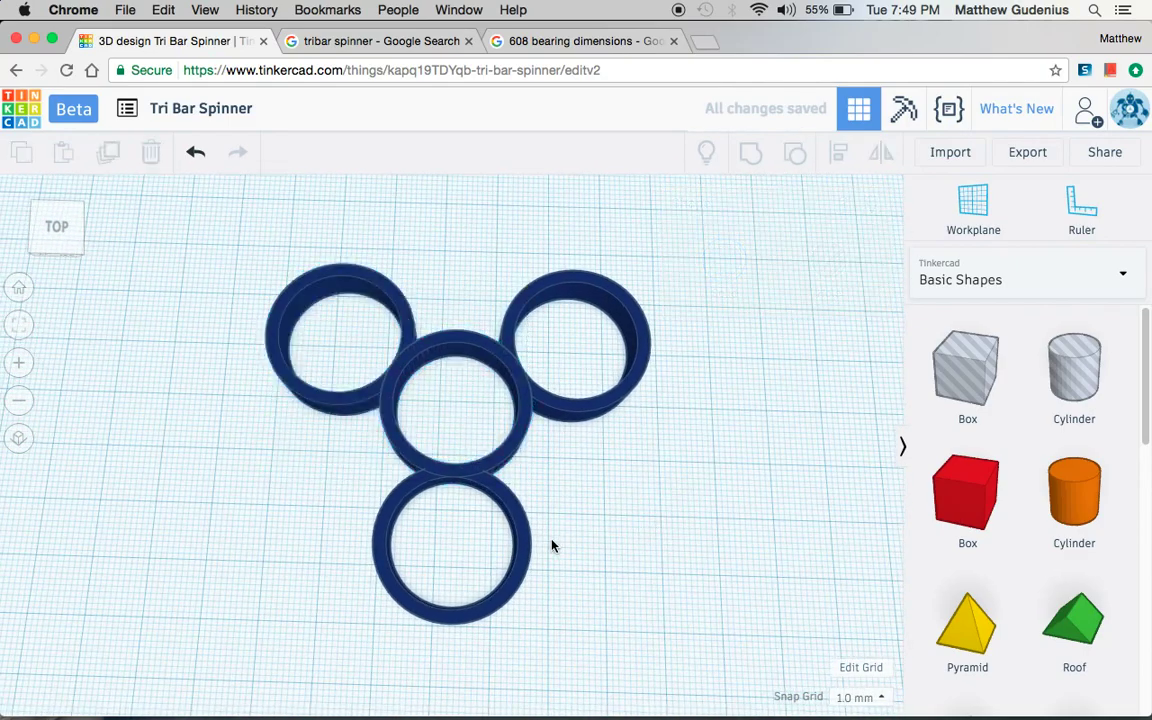
pyautogui.moveTo(553, 520); pyautogui.dragTo(563, 501, button='right')
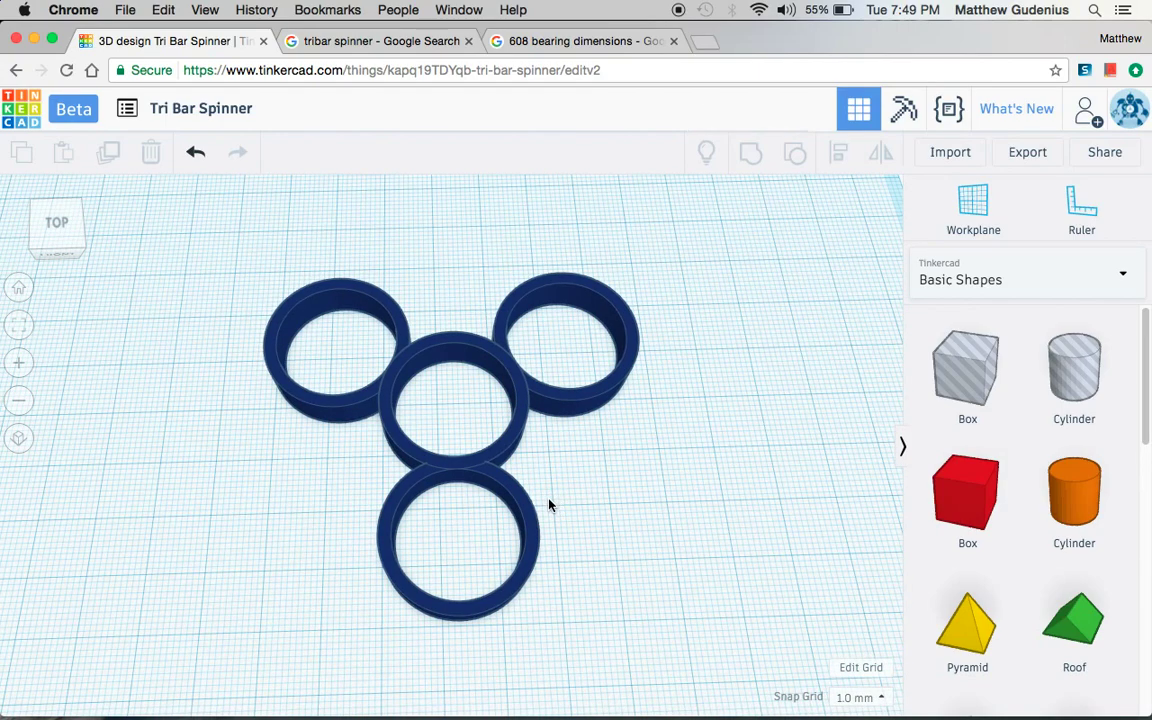
pyautogui.moveTo(548, 504); pyautogui.dragTo(426, 432, button='right')
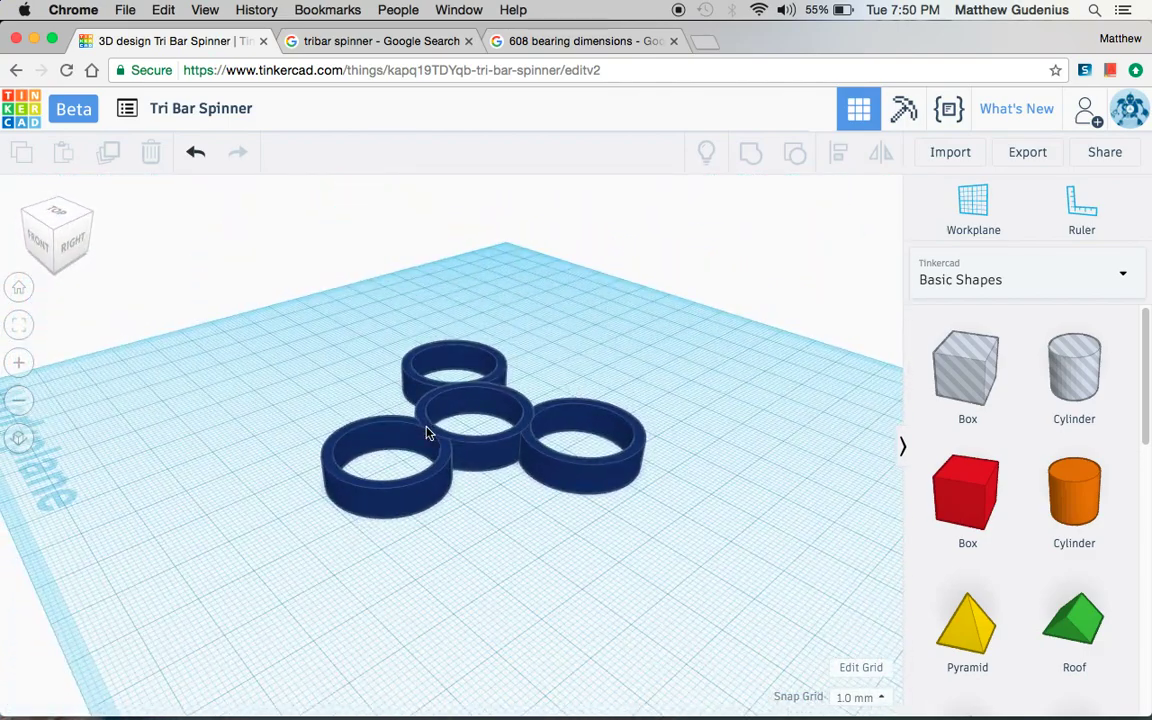
# Select all three ring pairs, group them, then ungroup into separate rings.
pyautogui.moveTo(363, 492); pyautogui.dragTo(483, 599, button='right')
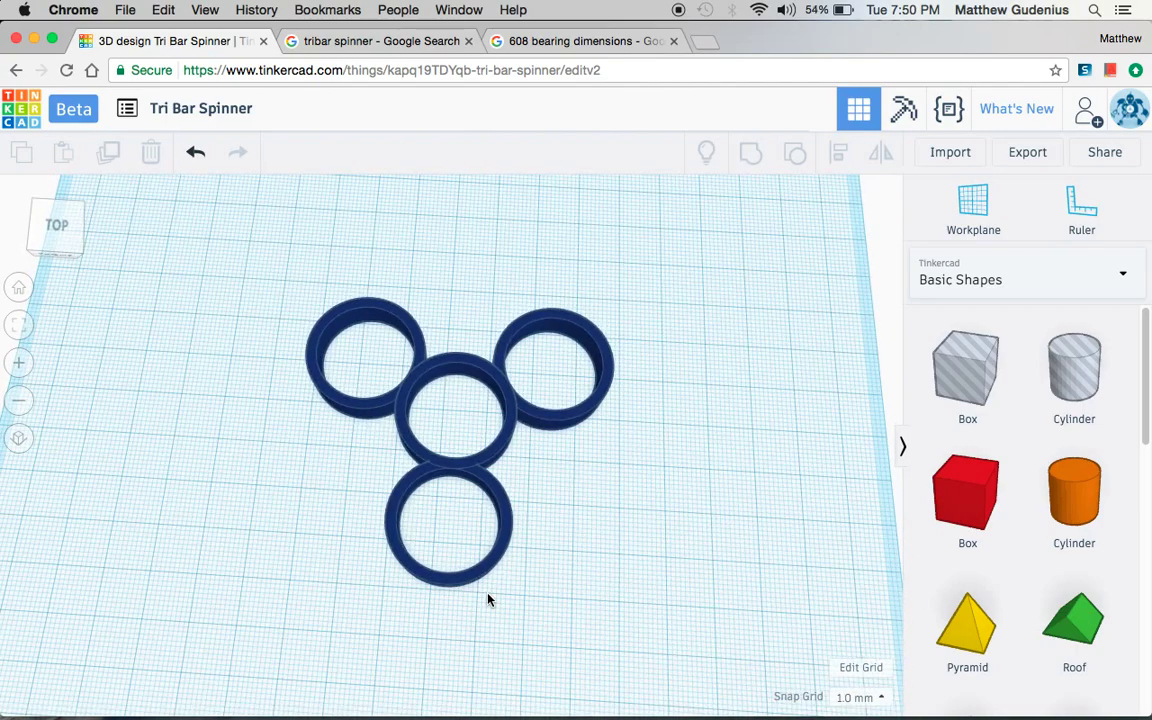
pyautogui.click(548, 308)
pyautogui.moveTo(613, 251); pyautogui.dragTo(283, 597)
pyautogui.click(750, 152)
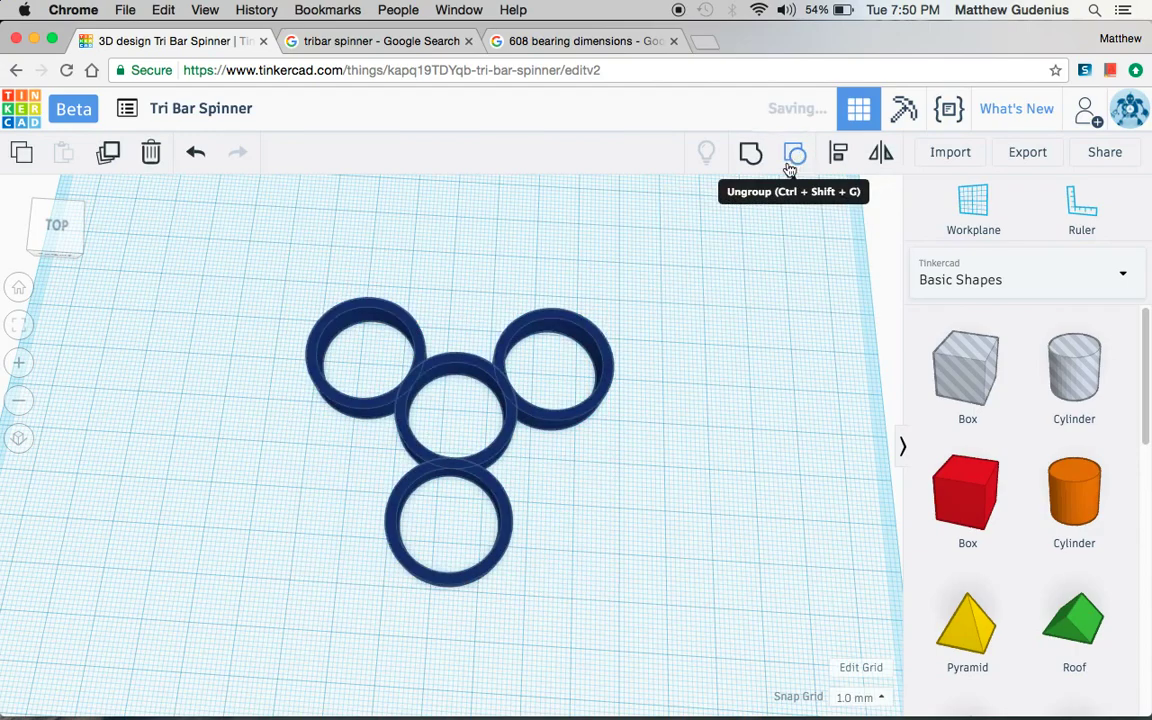
pyautogui.click(790, 167)
# Select all six separate rings together.
pyautogui.click(452, 362)
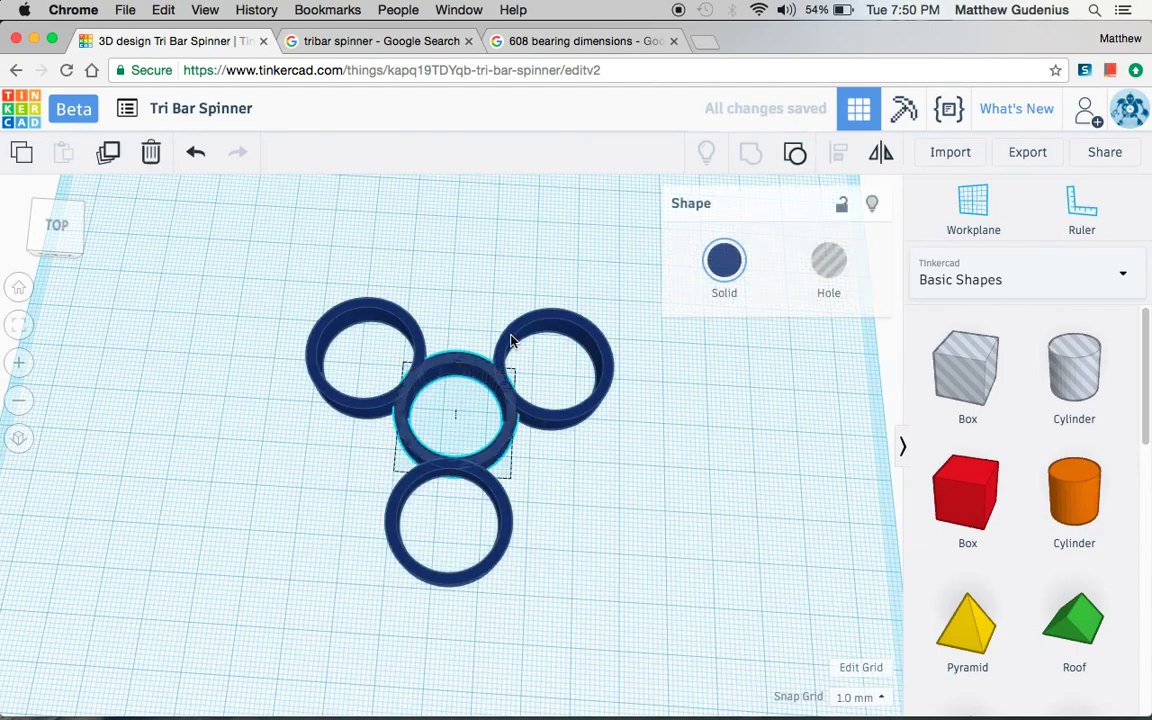
pyautogui.click(510, 341)
pyautogui.click(605, 278)
pyautogui.moveTo(630, 278); pyautogui.dragTo(310, 600)
# Group all six rings into solid discs.
pyautogui.click(750, 152)
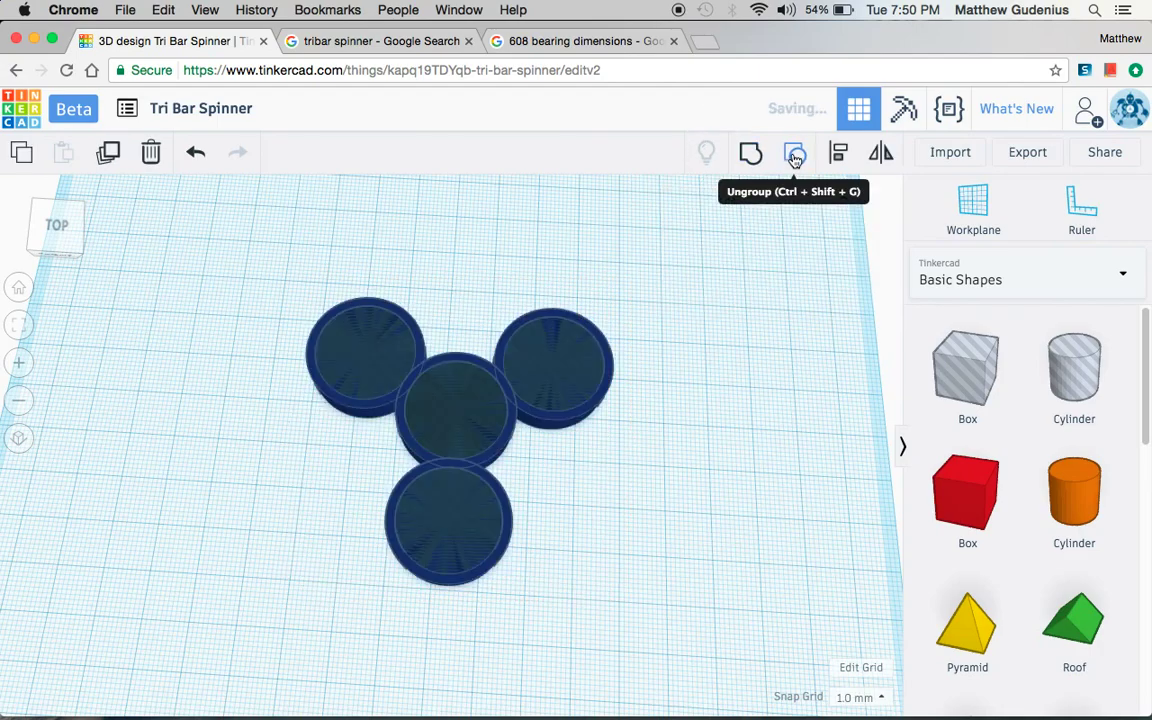
pyautogui.click(624, 262)
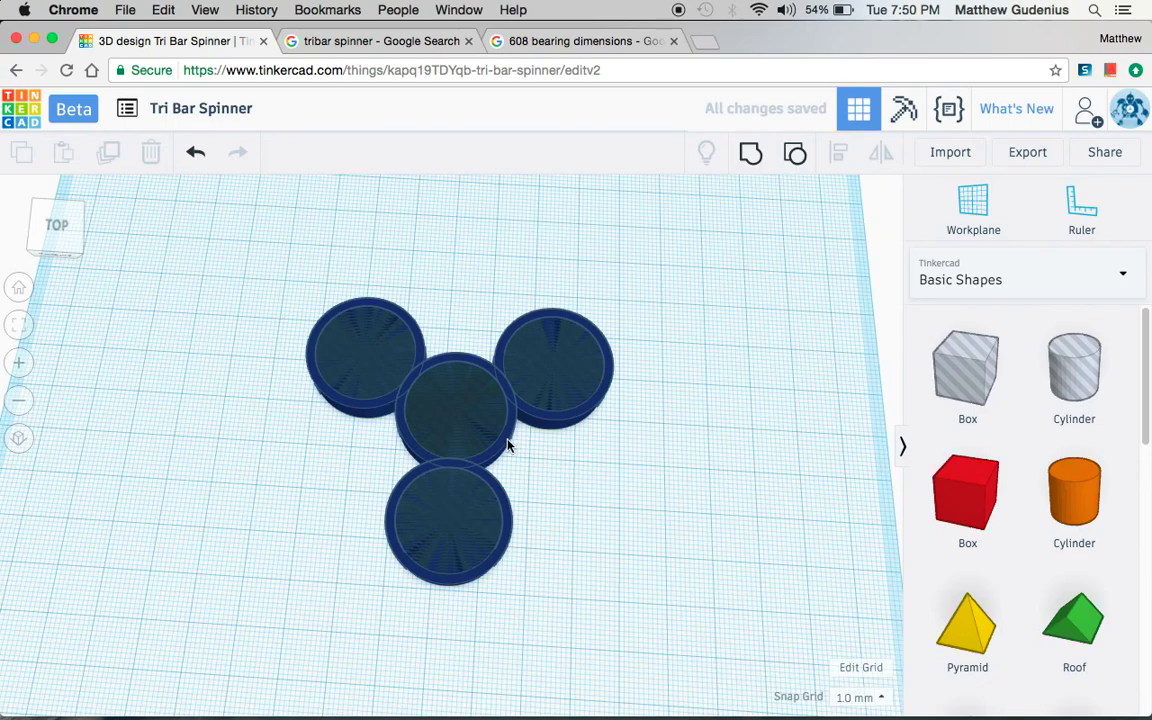
pyautogui.click(477, 435)
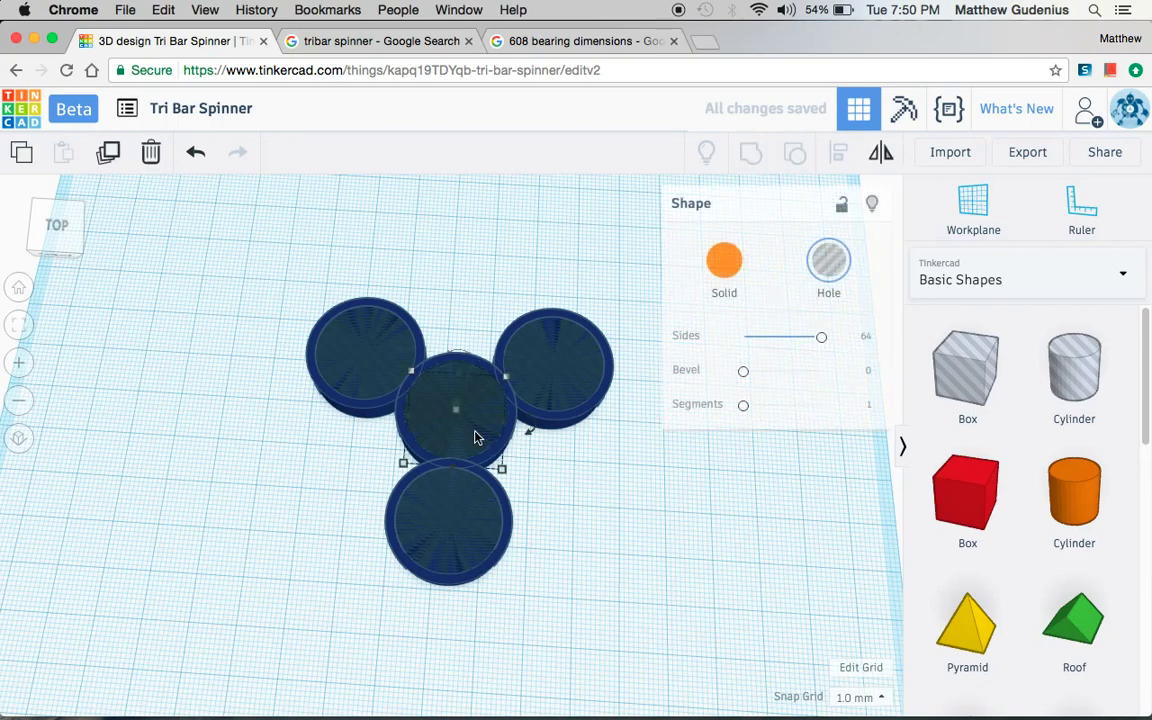
# Turn the top-right, top-left and bottom outer discs into holes.
pyautogui.click(580, 422)
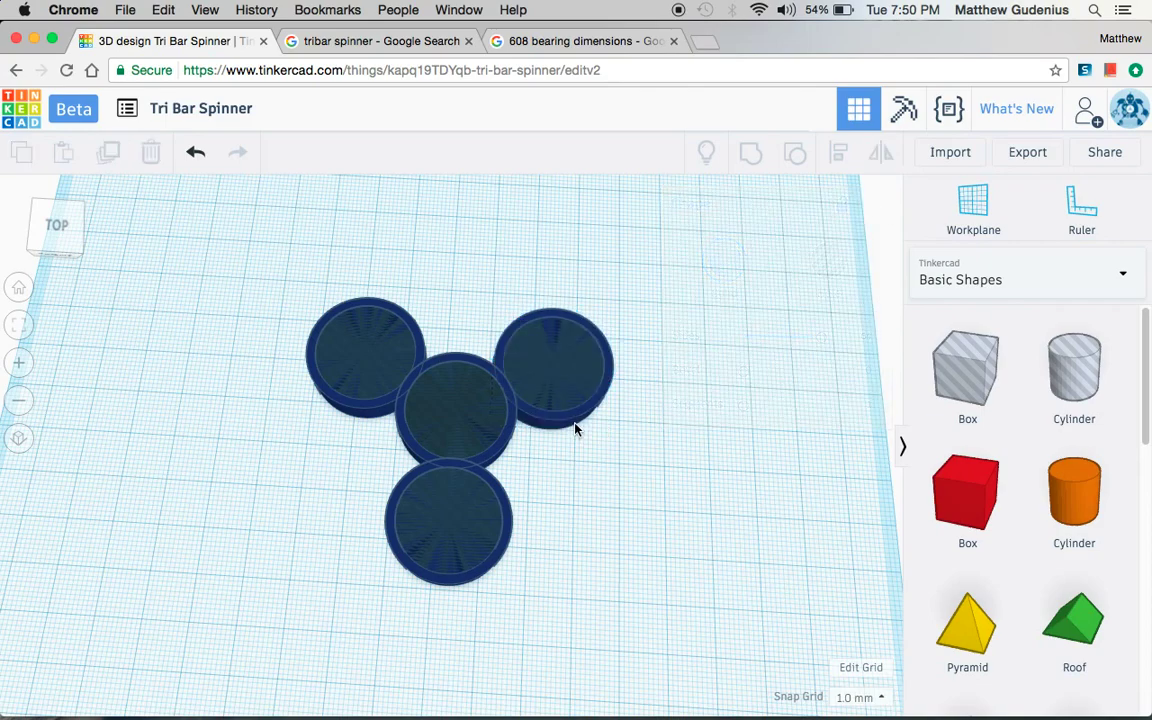
pyautogui.press('h')
pyautogui.click(361, 414)
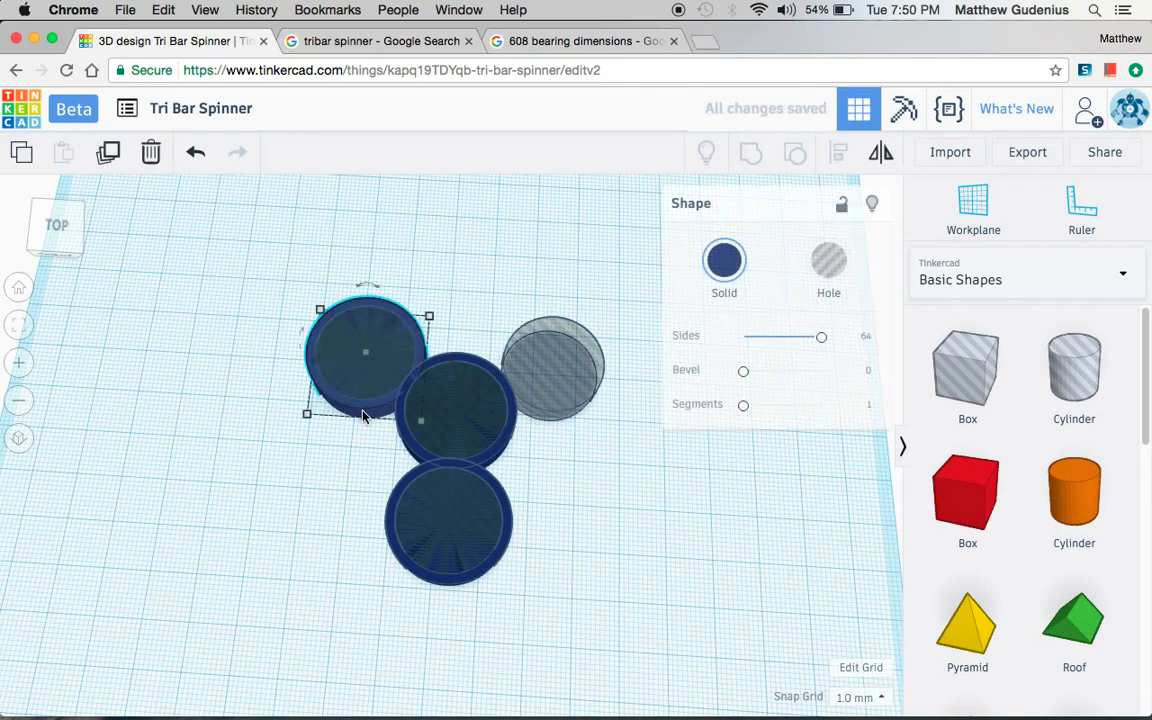
pyautogui.press('h')
pyautogui.click(499, 495)
pyautogui.press('h')
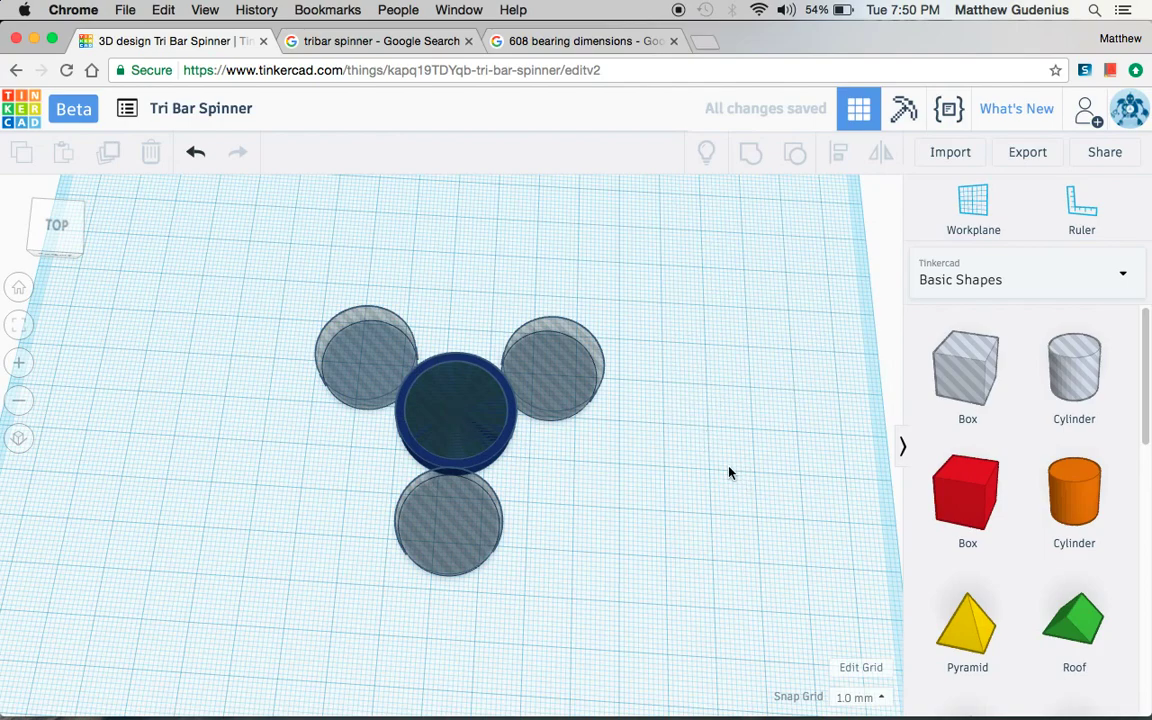
pyautogui.scroll(-5, 1100, 530)
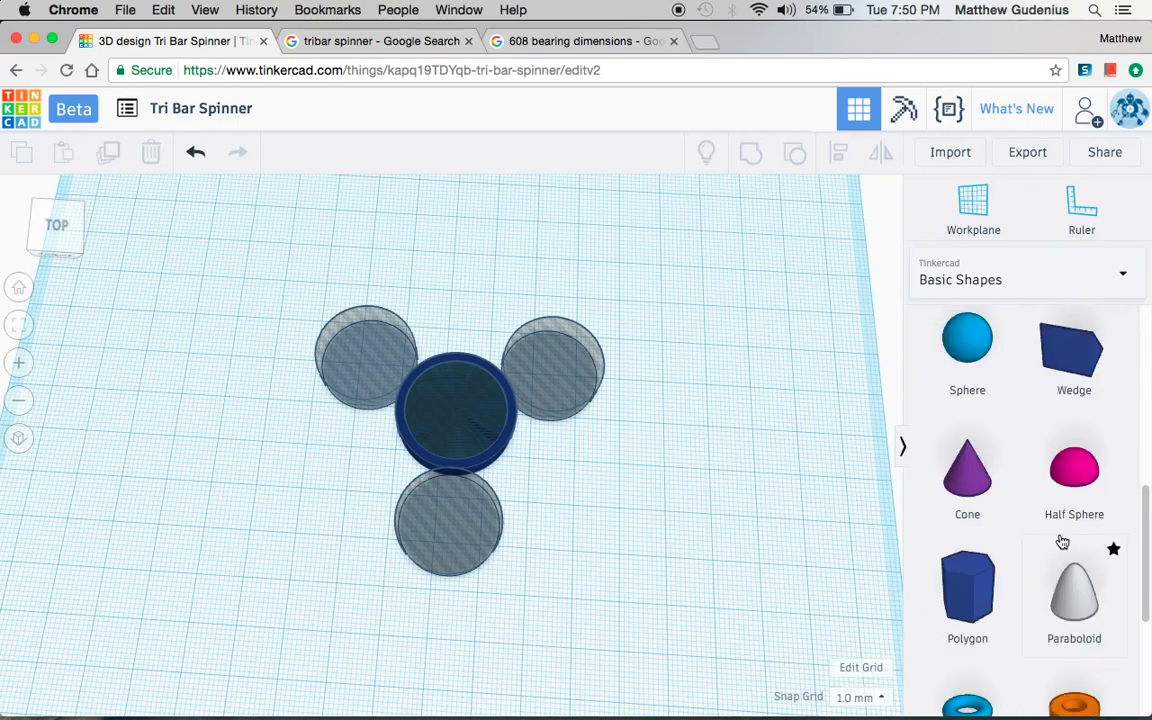
# Add a heart, mirror it upside down, and place it below the central ring.
pyautogui.scroll(-4, 1062, 542)
pyautogui.moveTo(968, 638); pyautogui.dragTo(452, 498)
pyautogui.click(880, 152)
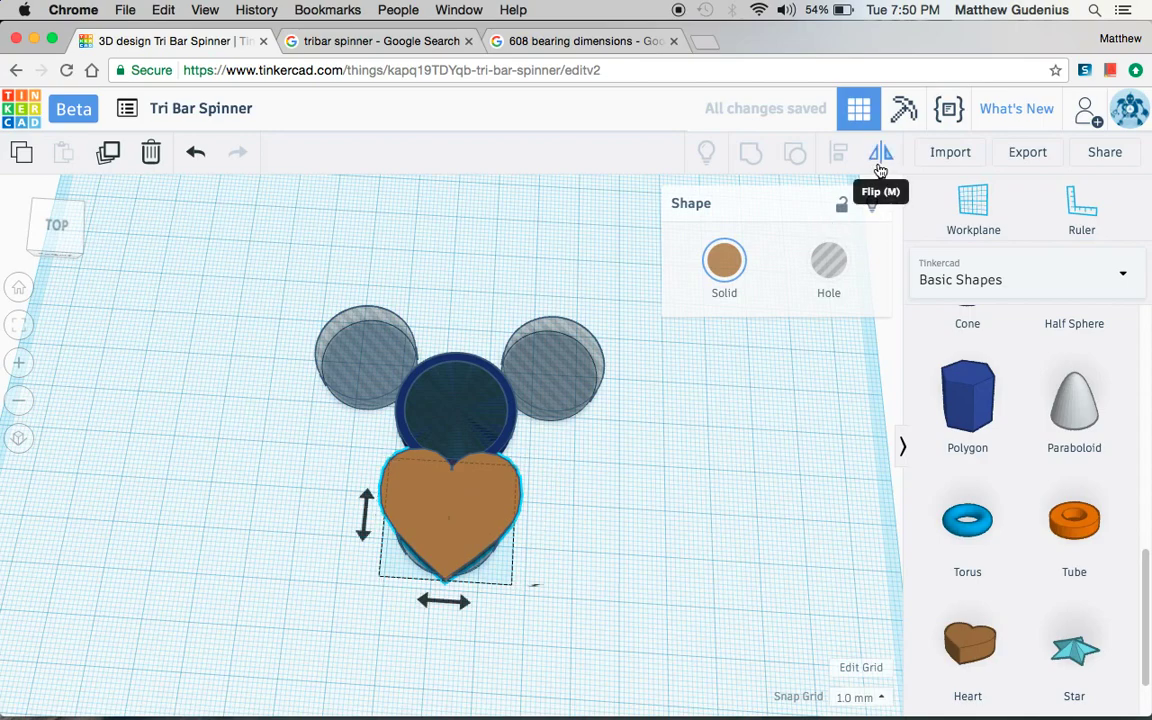
pyautogui.click(365, 517)
pyautogui.moveTo(476, 561)
pyautogui.mouseDown()
pyautogui.moveTo(478, 537)
pyautogui.moveTo(483, 563)
pyautogui.moveTo(471, 561)
pyautogui.mouseUp()
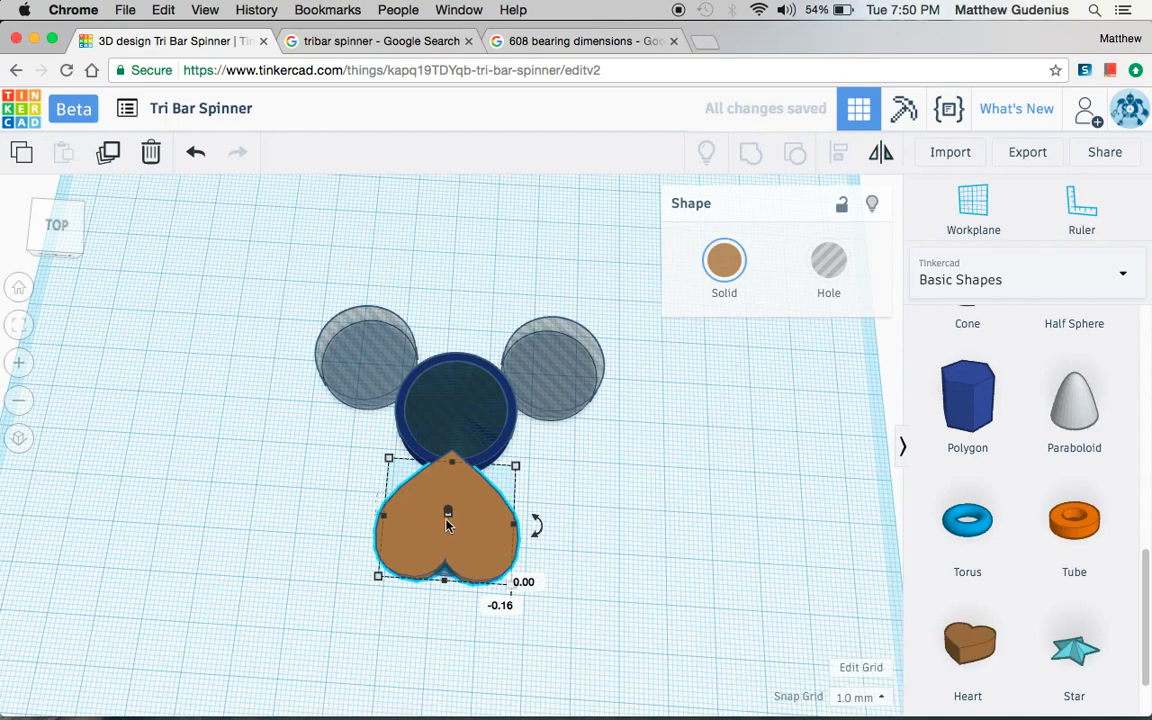
# Stretch the heart to roughly 30 mm long and 38 mm wide.
pyautogui.click(508, 515)
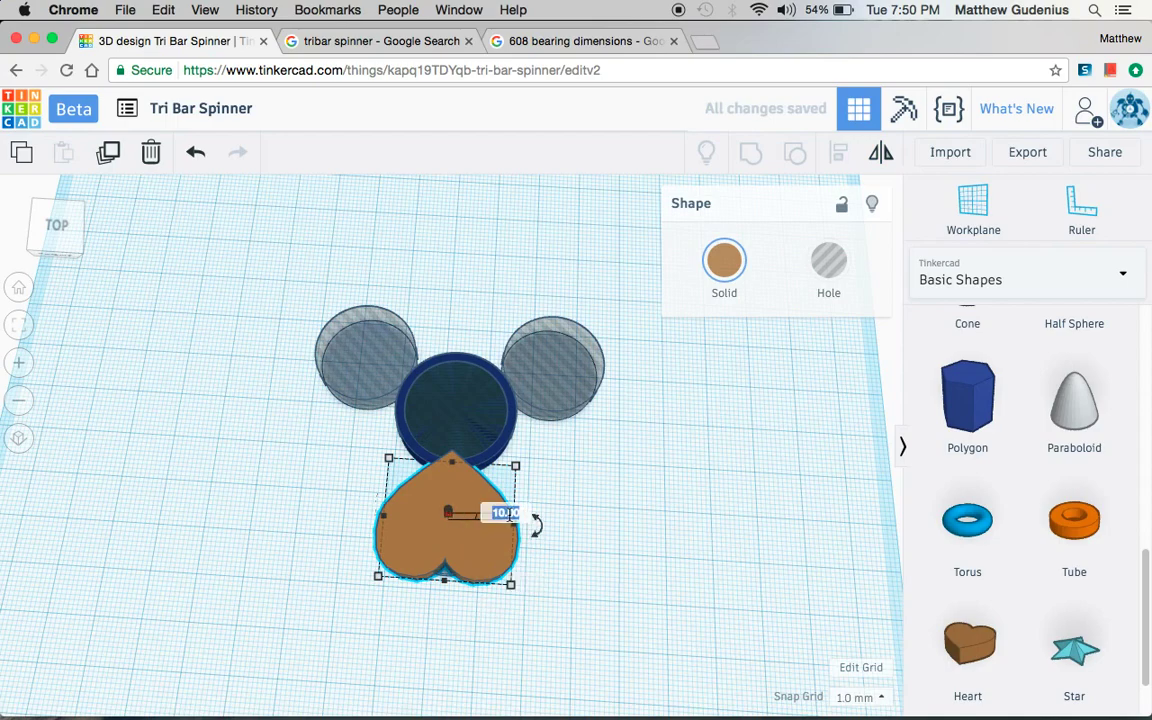
pyautogui.moveTo(508, 515); pyautogui.dragTo(549, 569, button='right')
pyautogui.moveTo(511, 592)
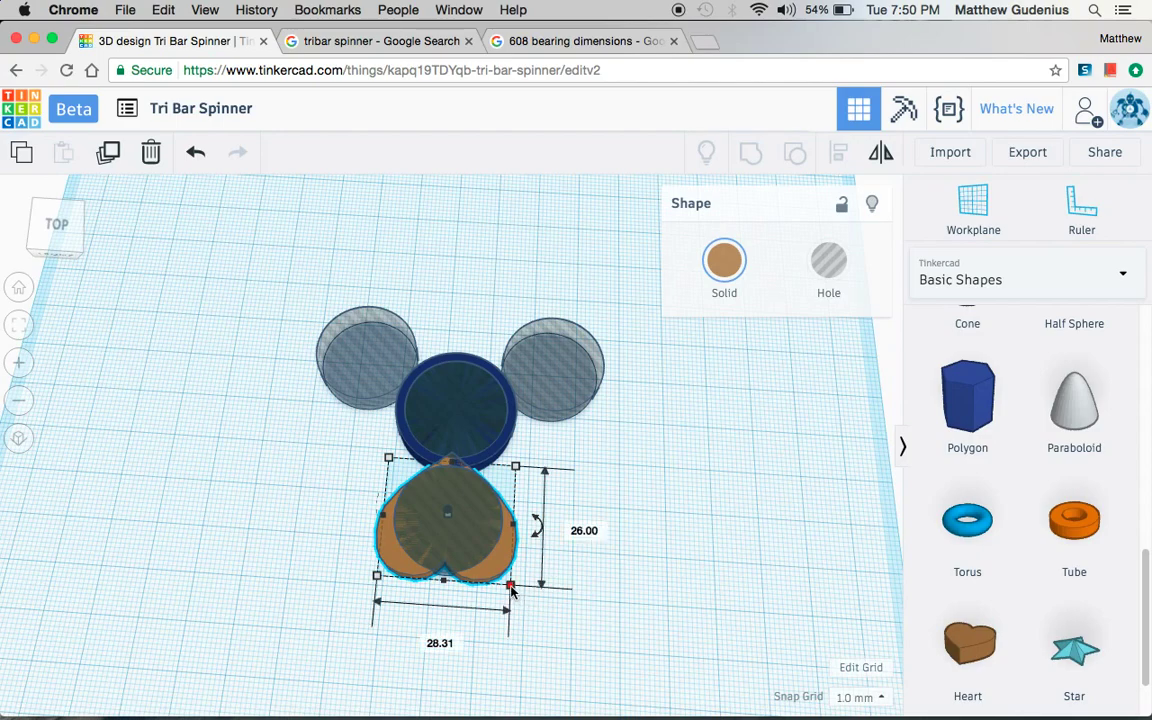
pyautogui.moveTo(511, 592); pyautogui.dragTo(507, 612)
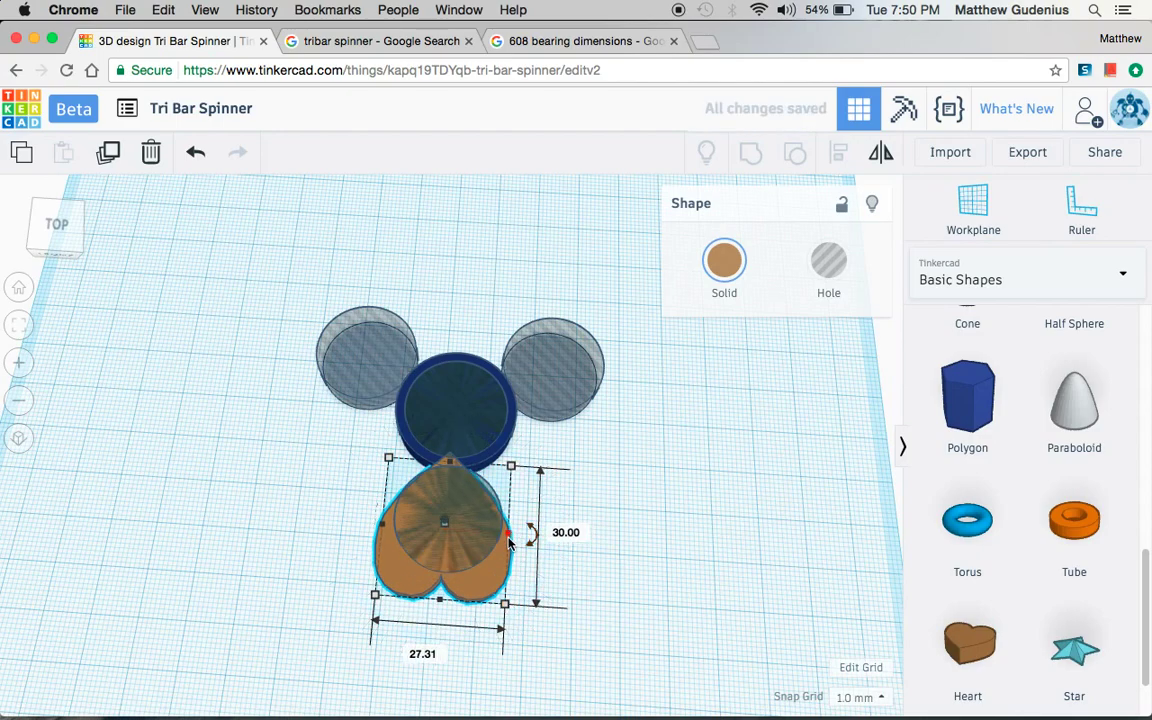
pyautogui.moveTo(507, 531); pyautogui.dragTo(537, 534)
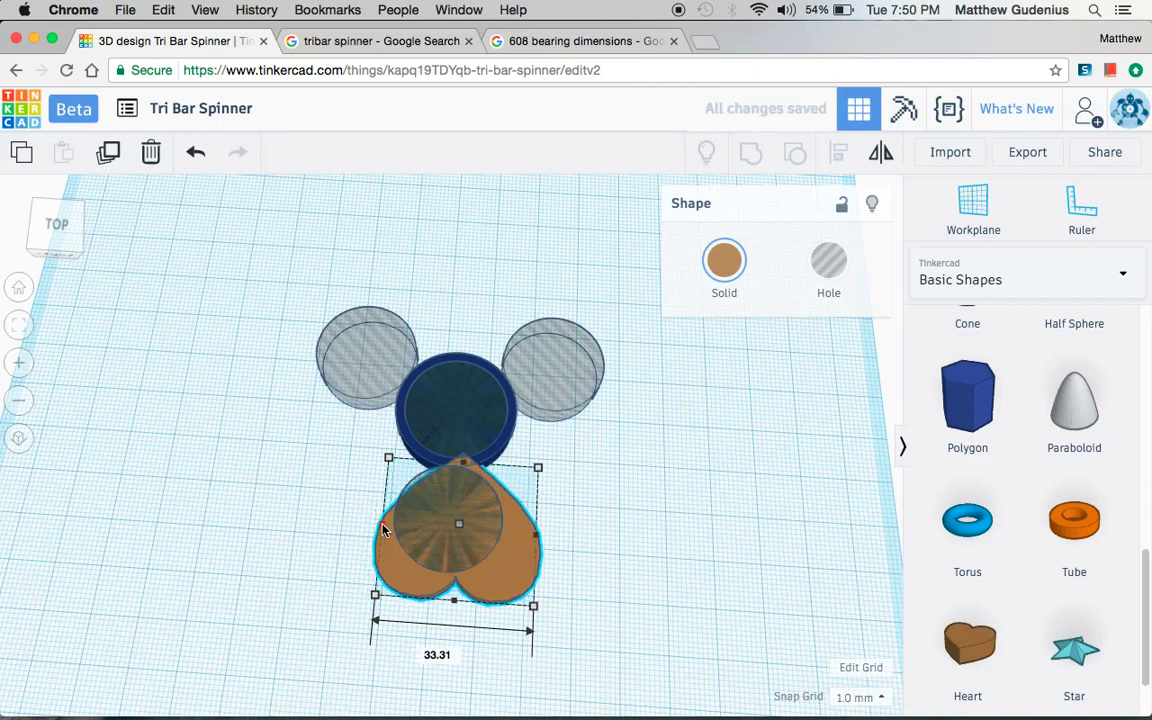
pyautogui.moveTo(383, 527); pyautogui.dragTo(358, 522)
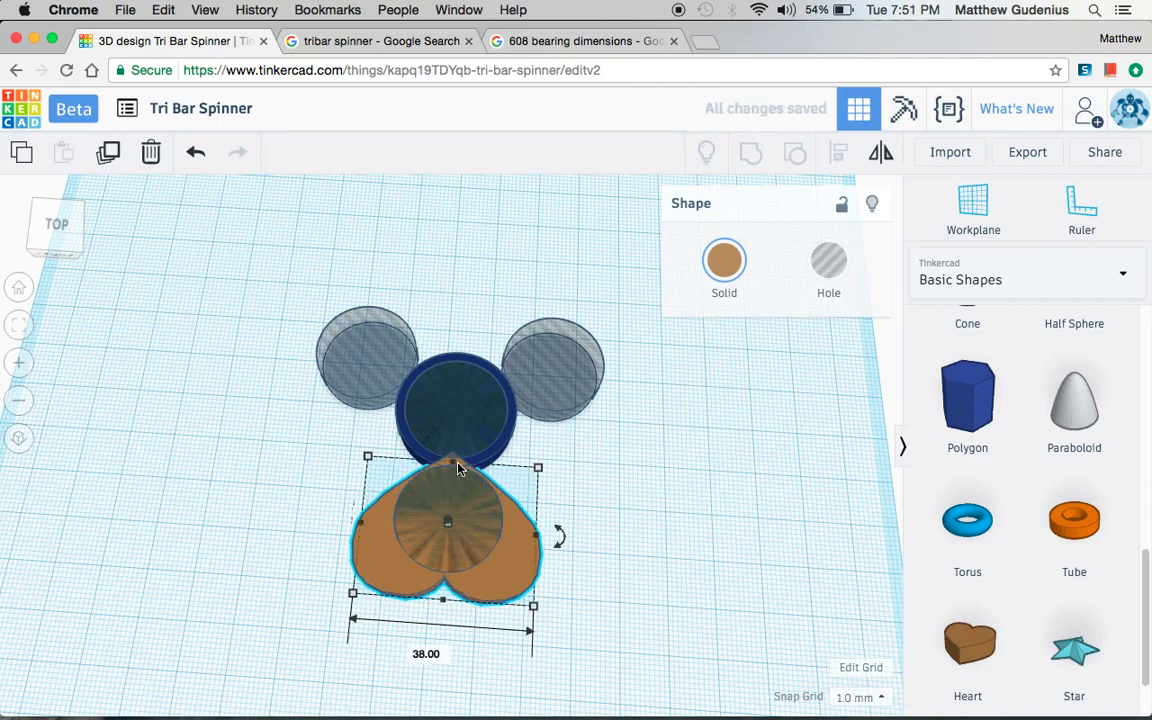
# Trim the heart arm to its final 32 mm width and 34 mm length.
pyautogui.moveTo(453, 470)
pyautogui.mouseDown()
pyautogui.moveTo(452, 480)
pyautogui.moveTo(453, 456)
pyautogui.mouseUp()
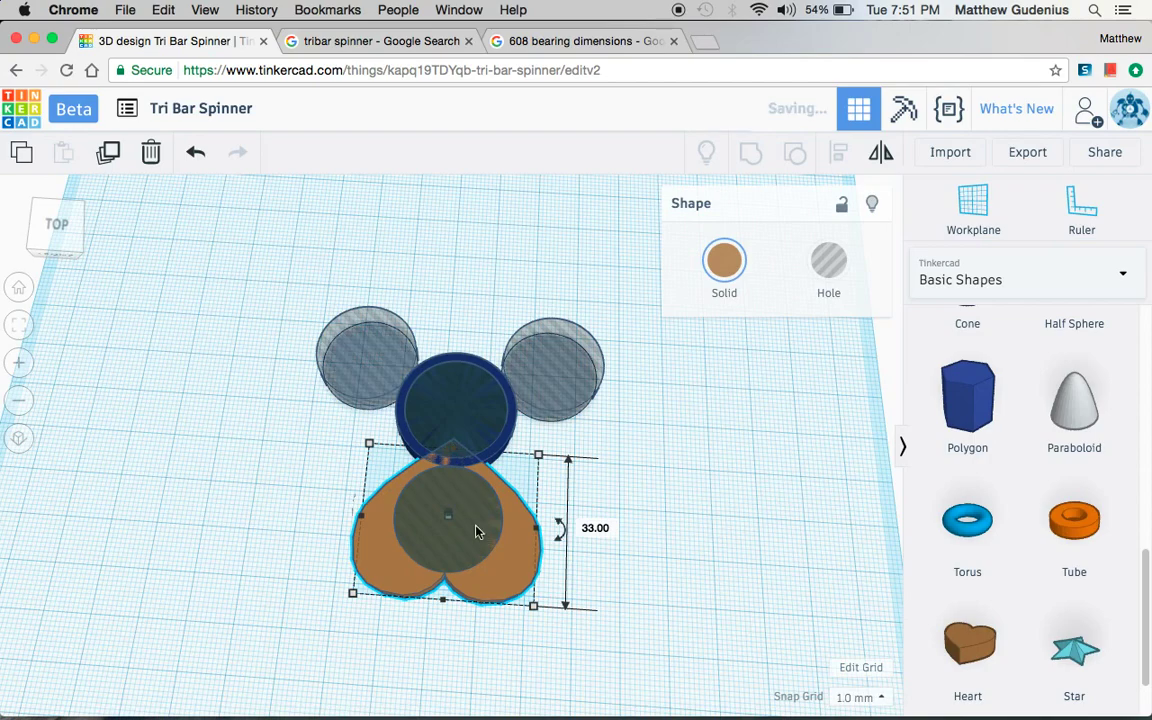
pyautogui.moveTo(538, 532); pyautogui.dragTo(521, 527)
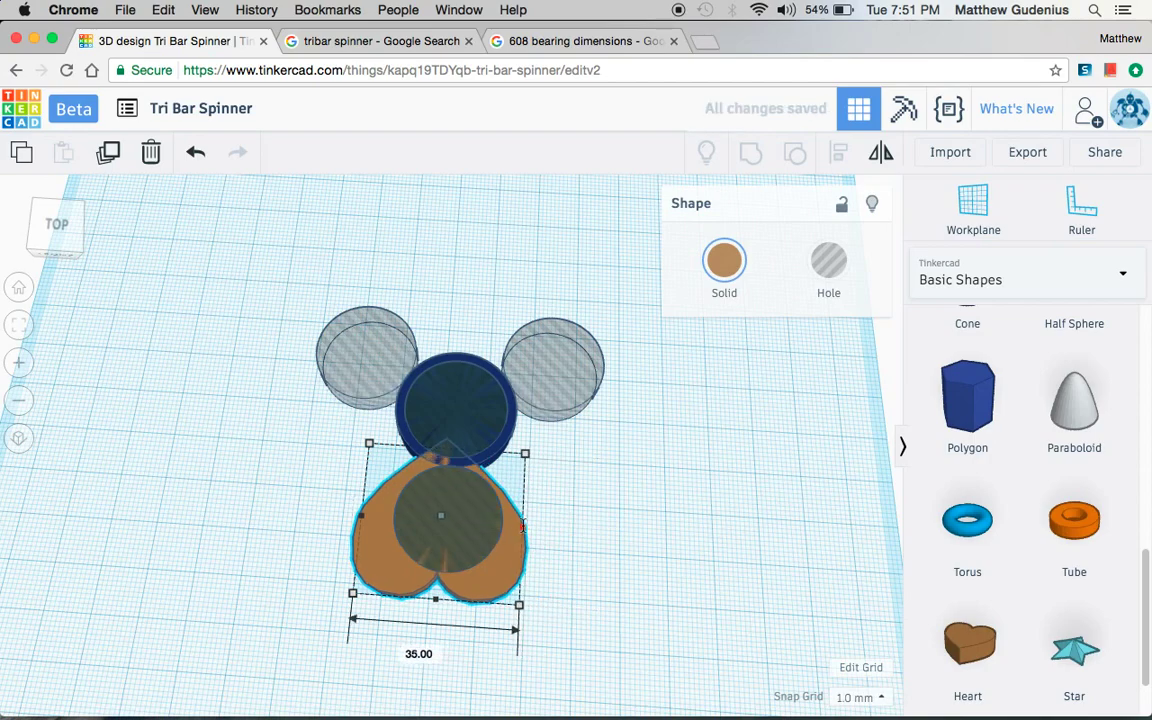
pyautogui.moveTo(360, 515); pyautogui.dragTo(373, 515)
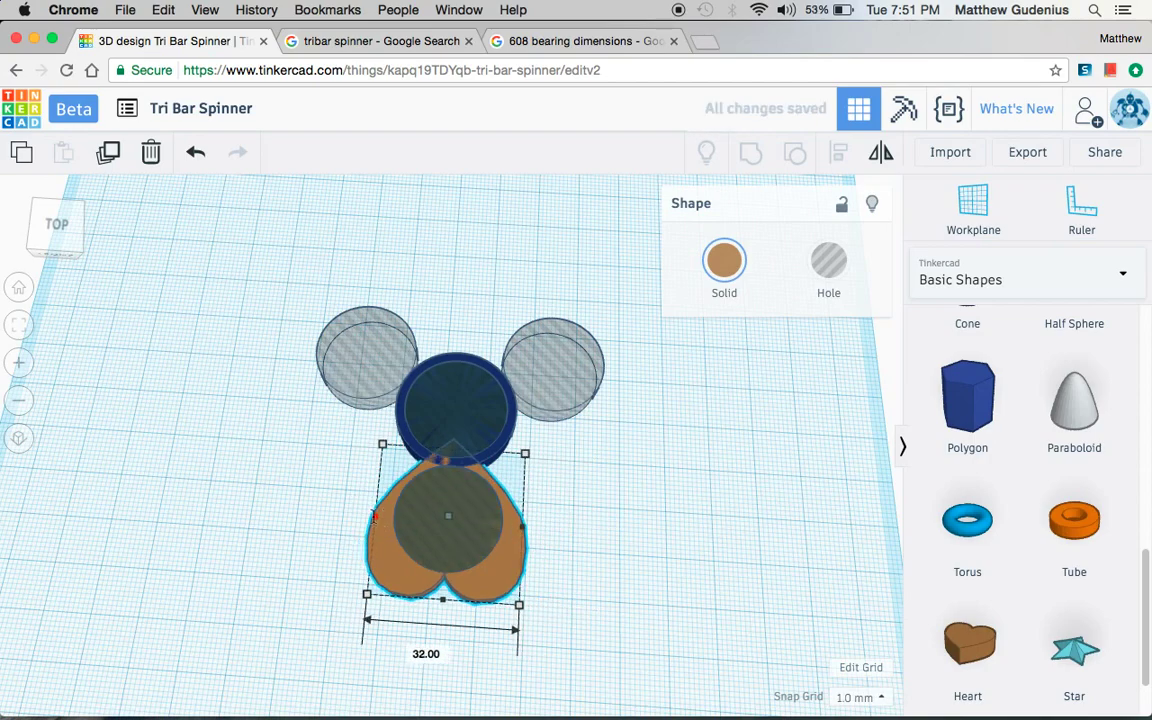
pyautogui.moveTo(442, 603)
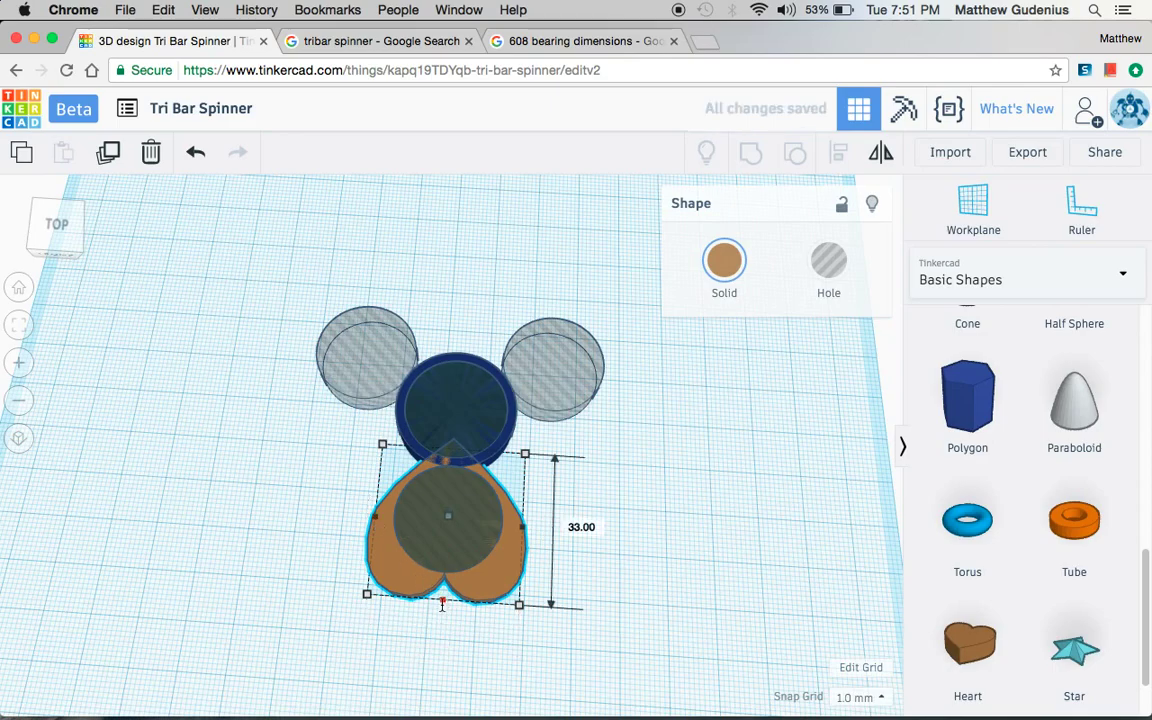
pyautogui.moveTo(442, 603); pyautogui.dragTo(442, 607)
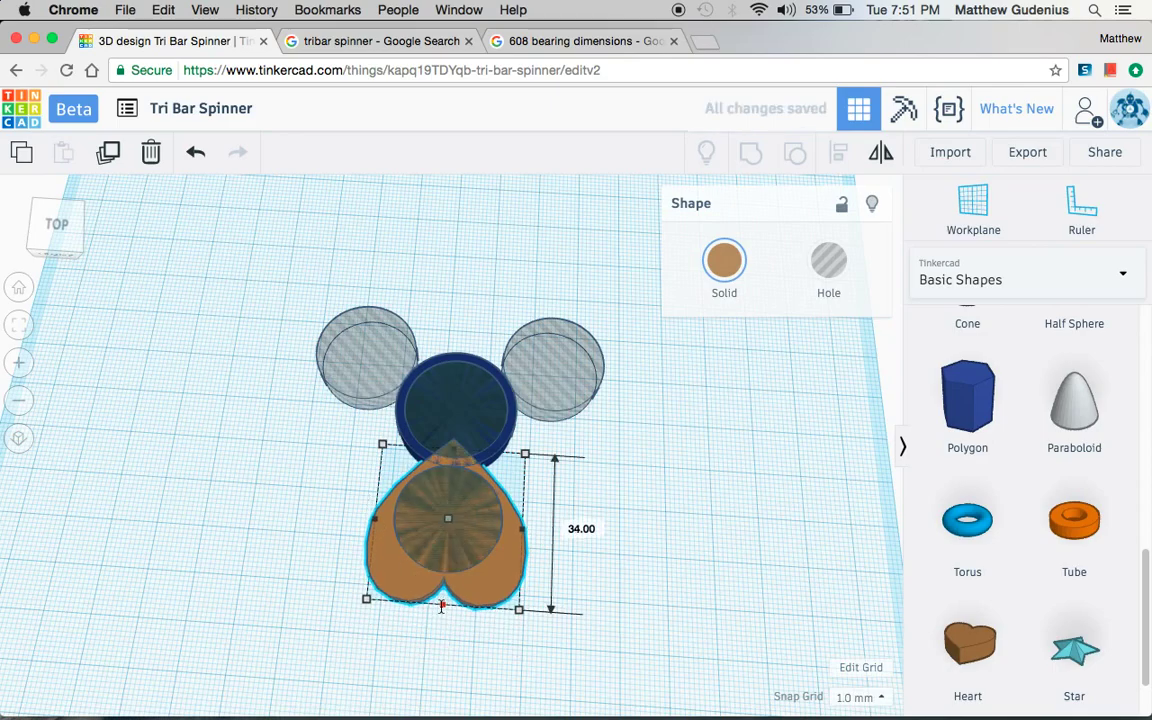
pyautogui.moveTo(442, 605); pyautogui.dragTo(533, 578, button='right')
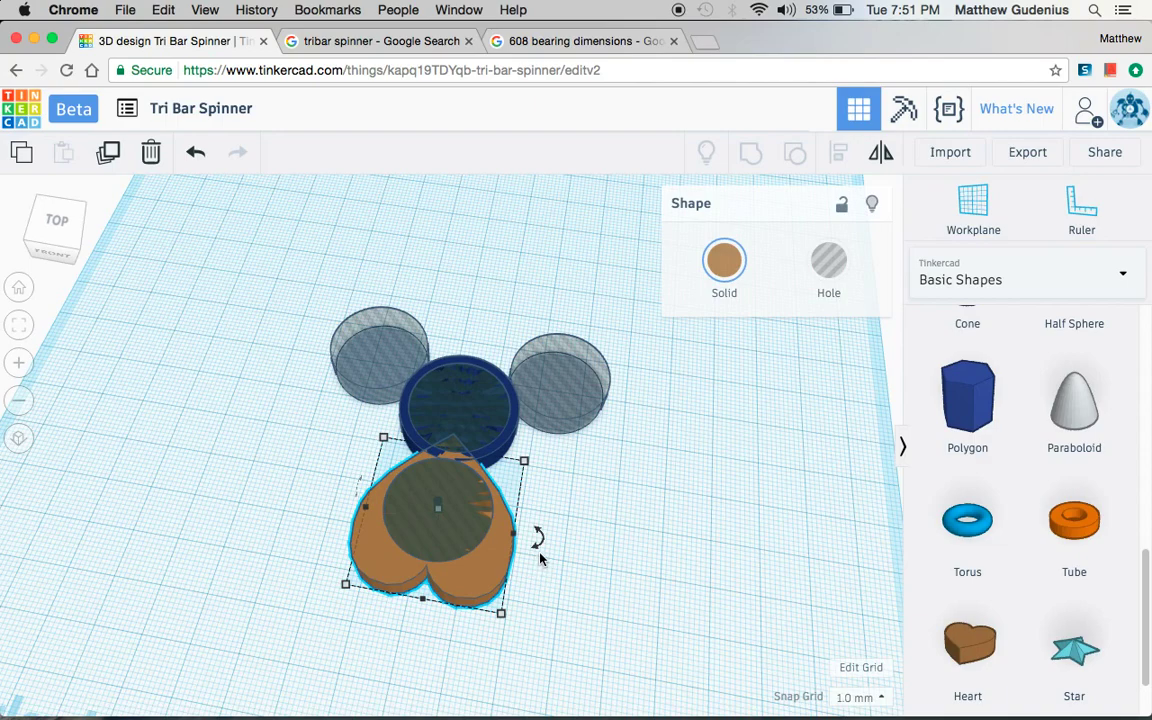
# Duplicate the heart arm, rotate the copy, and place it at the ring's upper right.
pyautogui.click(108, 152)
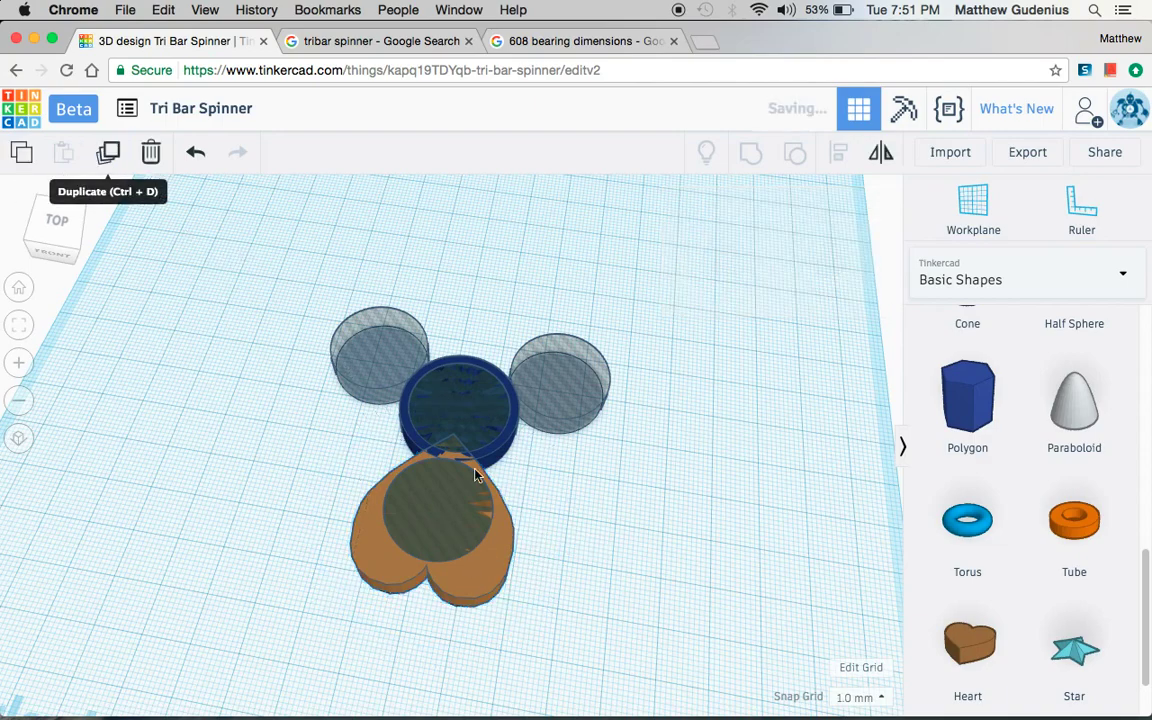
pyautogui.click(476, 475)
pyautogui.moveTo(537, 540); pyautogui.dragTo(348, 332)
pyautogui.moveTo(522, 530); pyautogui.dragTo(636, 389)
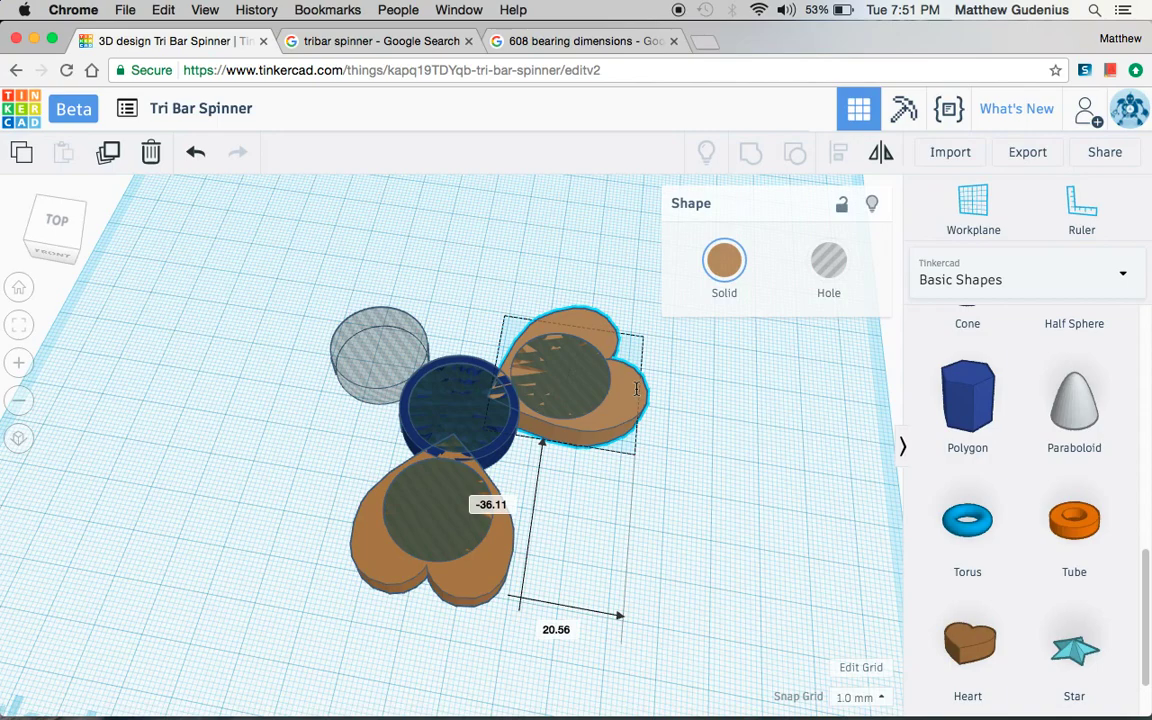
pyautogui.moveTo(636, 389); pyautogui.dragTo(636, 389)
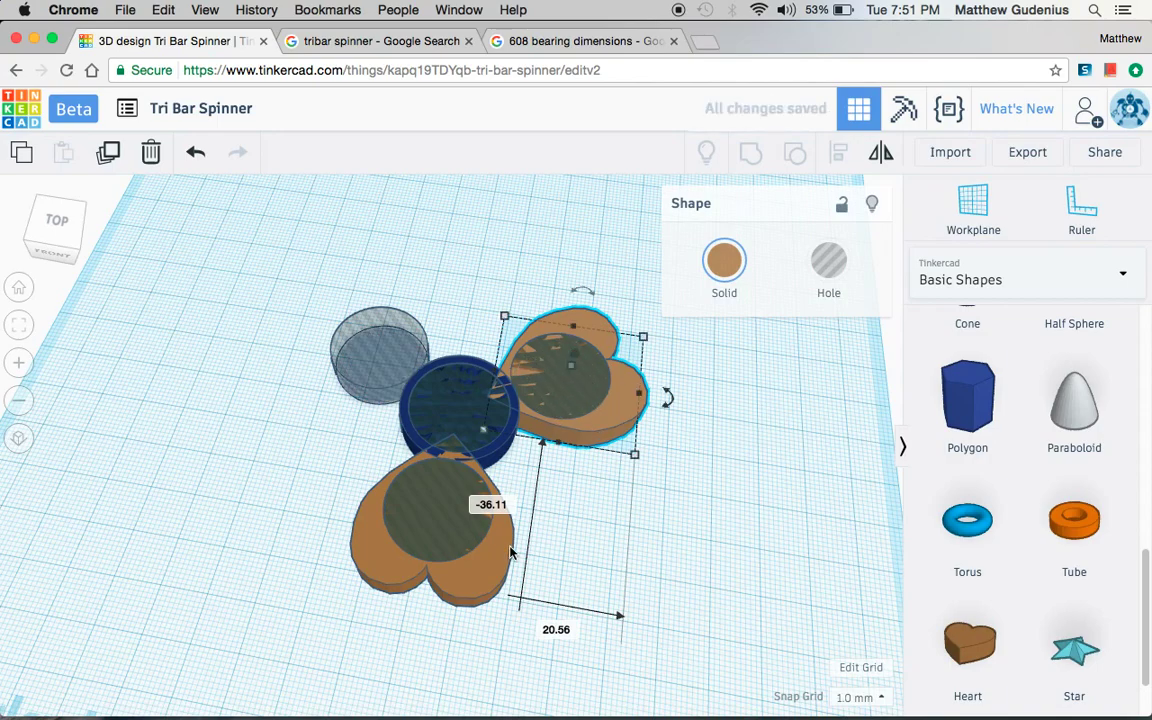
# Add a third arm with Ctrl+D and group all twelve shapes into one spinner.
pyautogui.hotkey('ctrl', 'd')
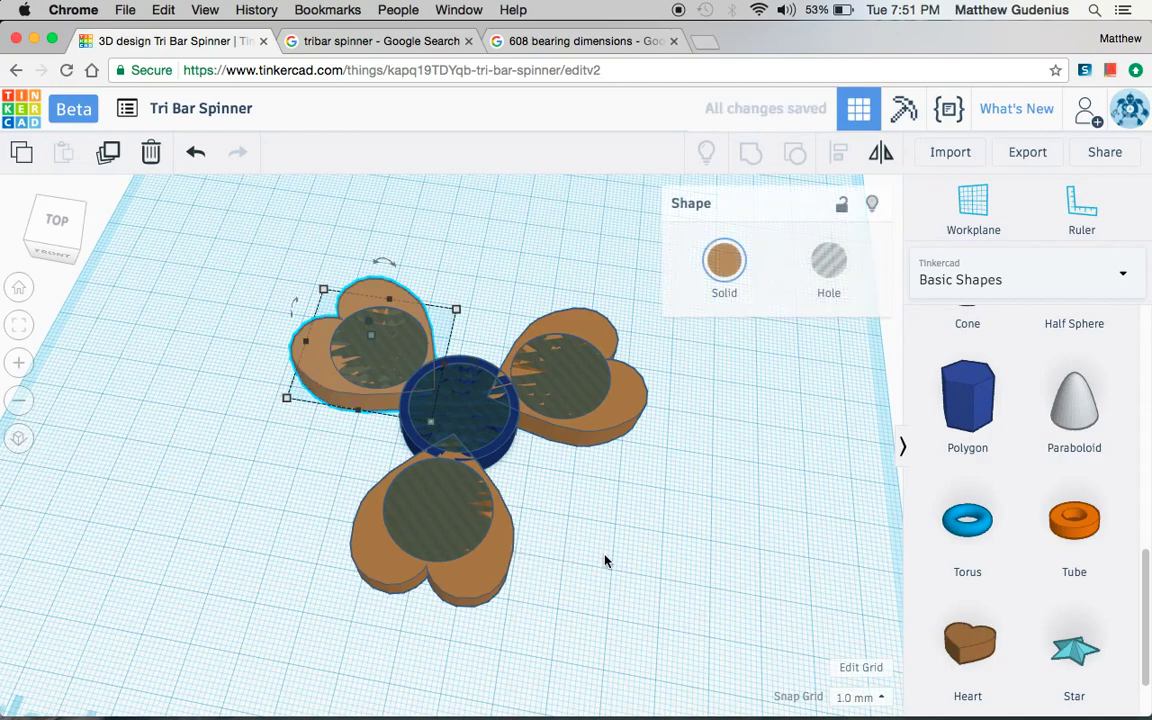
pyautogui.moveTo(253, 607); pyautogui.dragTo(601, 270)
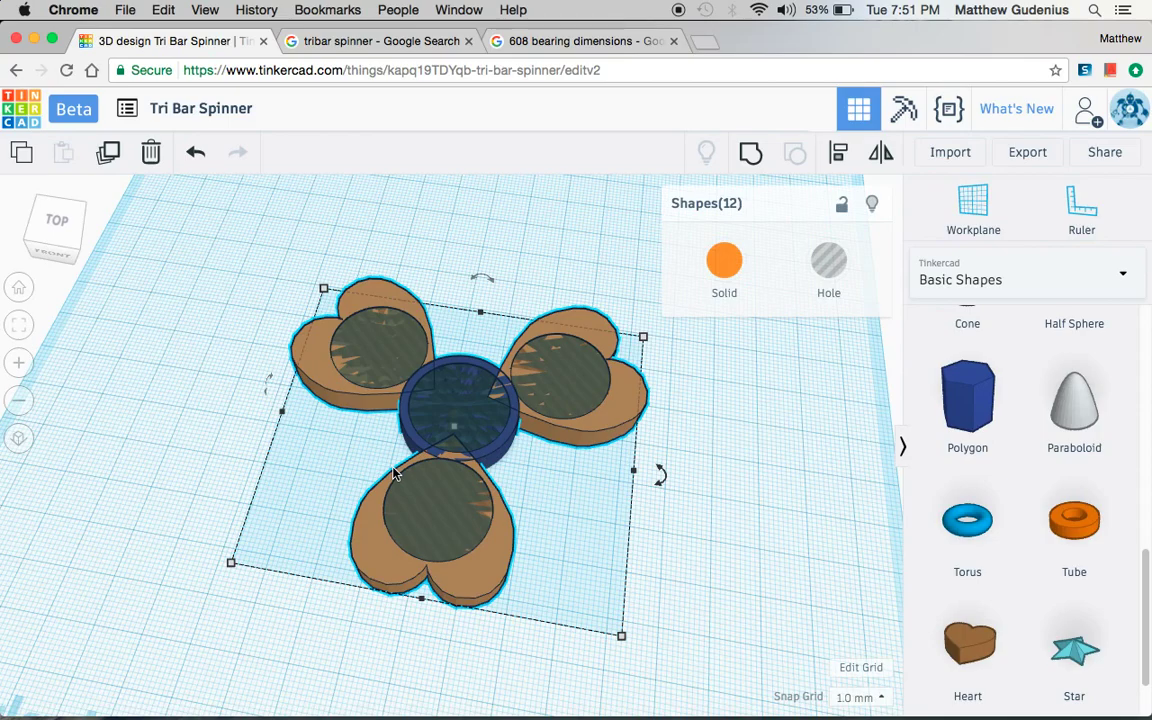
pyautogui.click(752, 157)
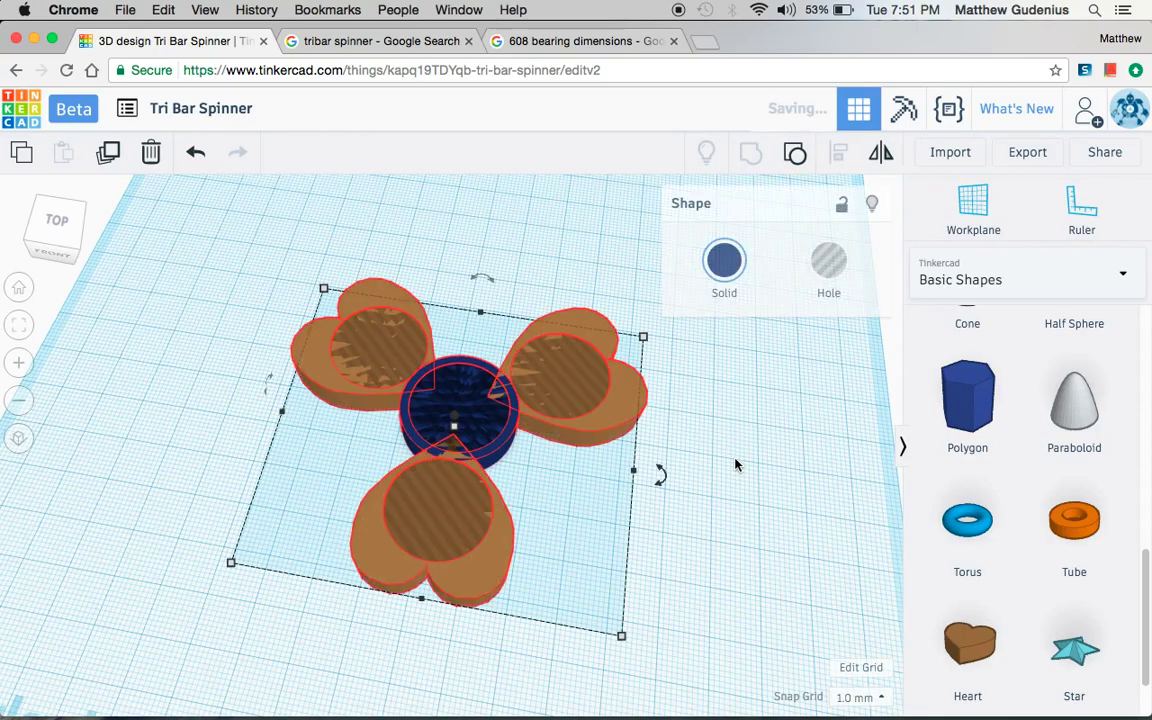
# Inspect the grouped spinner, then undo back to the single ungrouped heart arm.
pyautogui.moveTo(708, 523); pyautogui.dragTo(733, 515, button='right')
pyautogui.moveTo(669, 553); pyautogui.dragTo(760, 545, button='right')
pyautogui.click(760, 545)
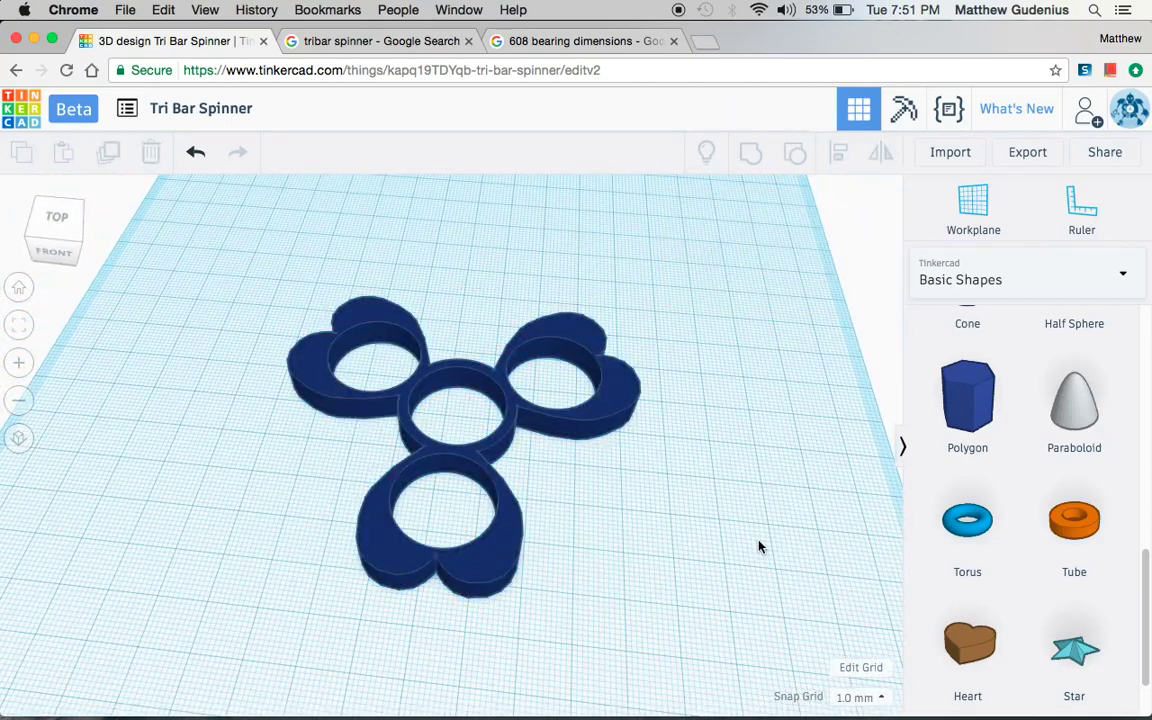
pyautogui.scroll(3, 1093, 553)
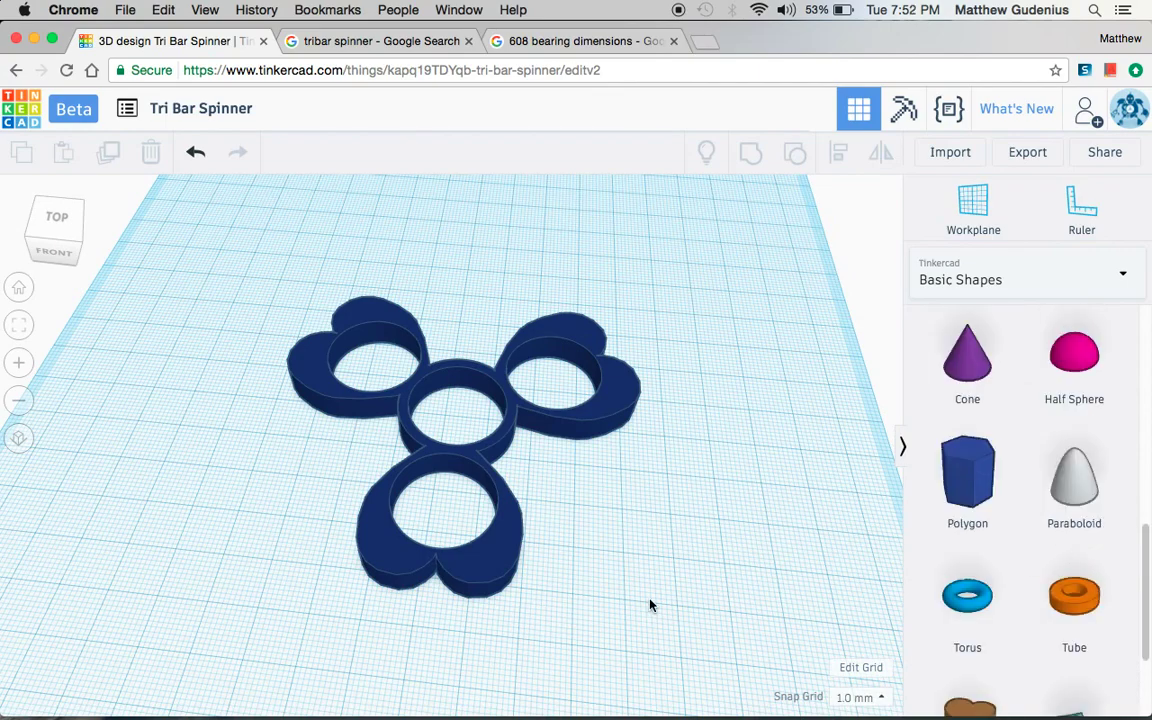
pyautogui.press('super+z')
pyautogui.press('super+z')
pyautogui.press('super+z')
pyautogui.press('super+z')
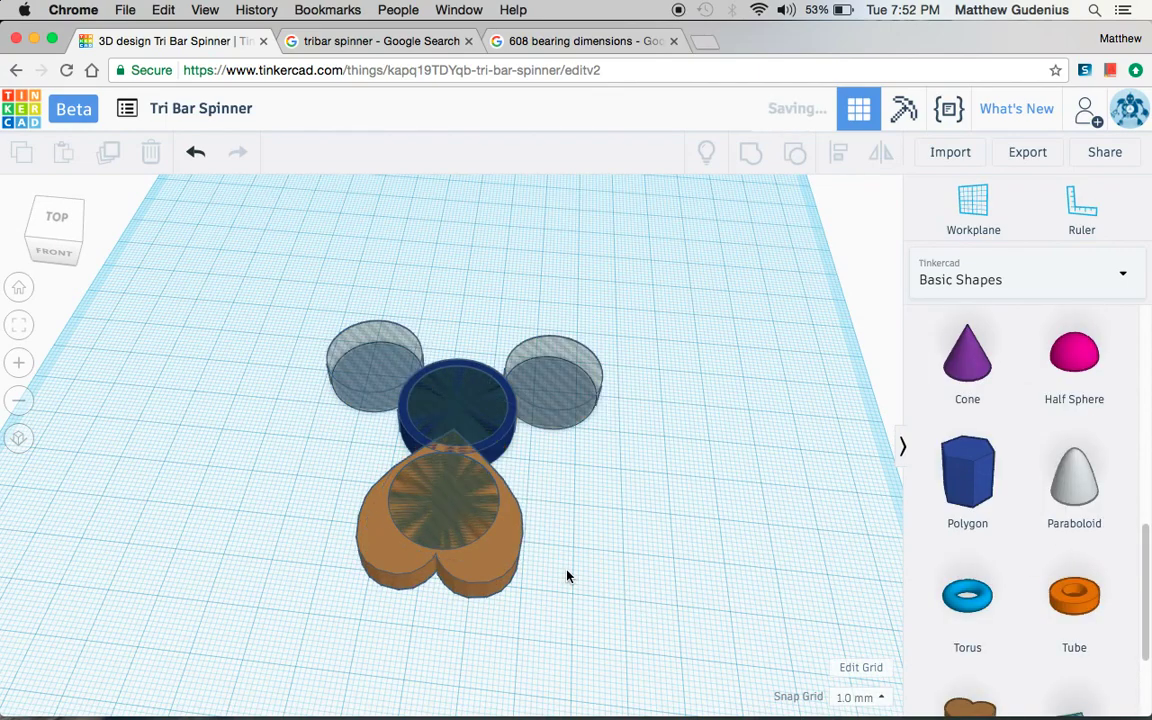
# Place two hole cylinders over the heart arm's two lobes.
pyautogui.scroll(5, 925, 503)
pyautogui.moveTo(1074, 365); pyautogui.dragTo(509, 607)
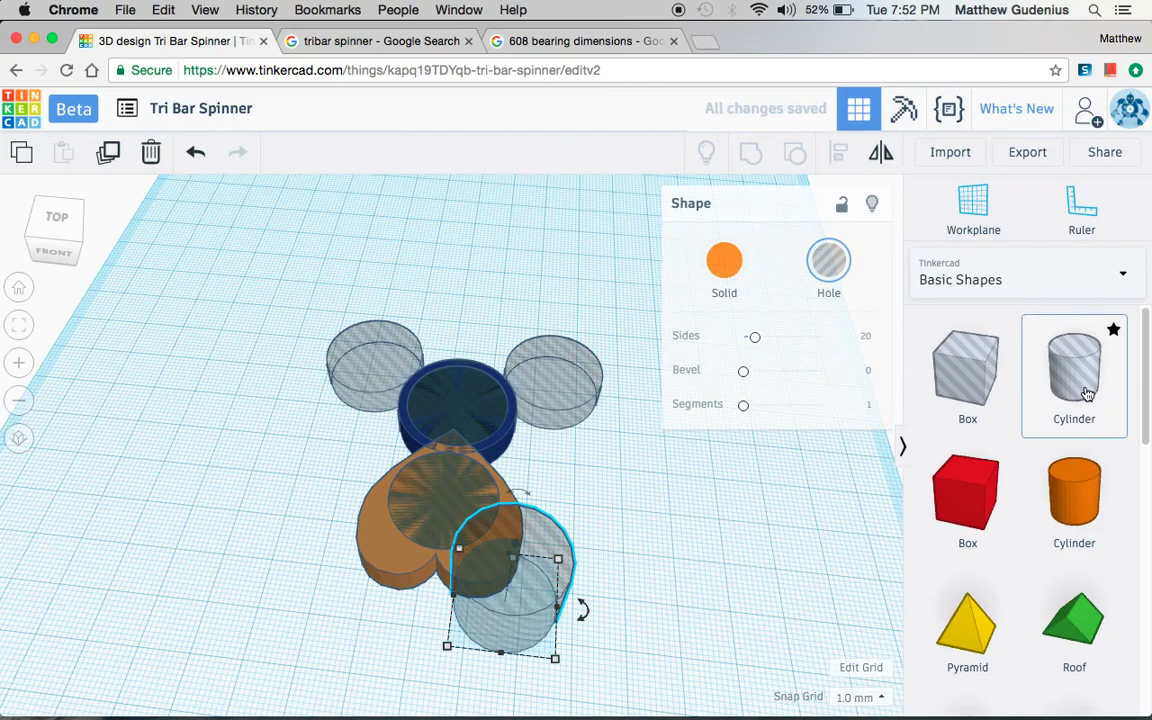
pyautogui.moveTo(1088, 393); pyautogui.dragTo(366, 583)
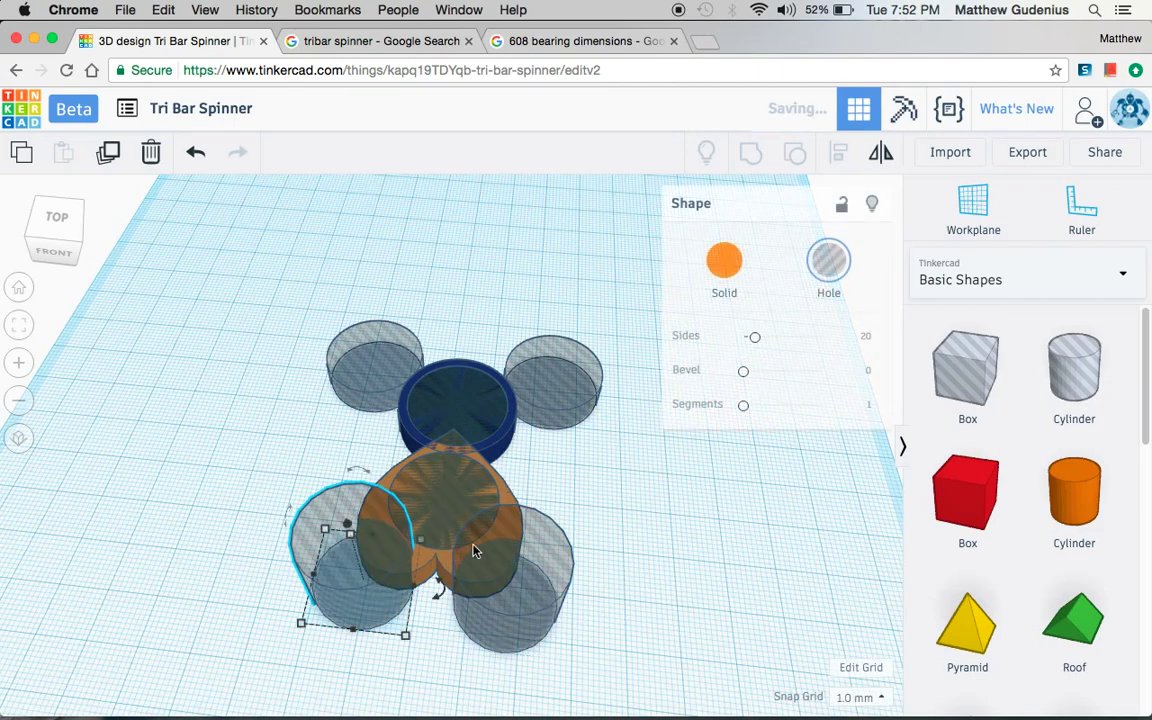
pyautogui.moveTo(335, 530); pyautogui.dragTo(226, 378, button='right')
# Fine-tune a notch hole's position in top view, nudging it 1 mm right and up.
pyautogui.click(58, 232)
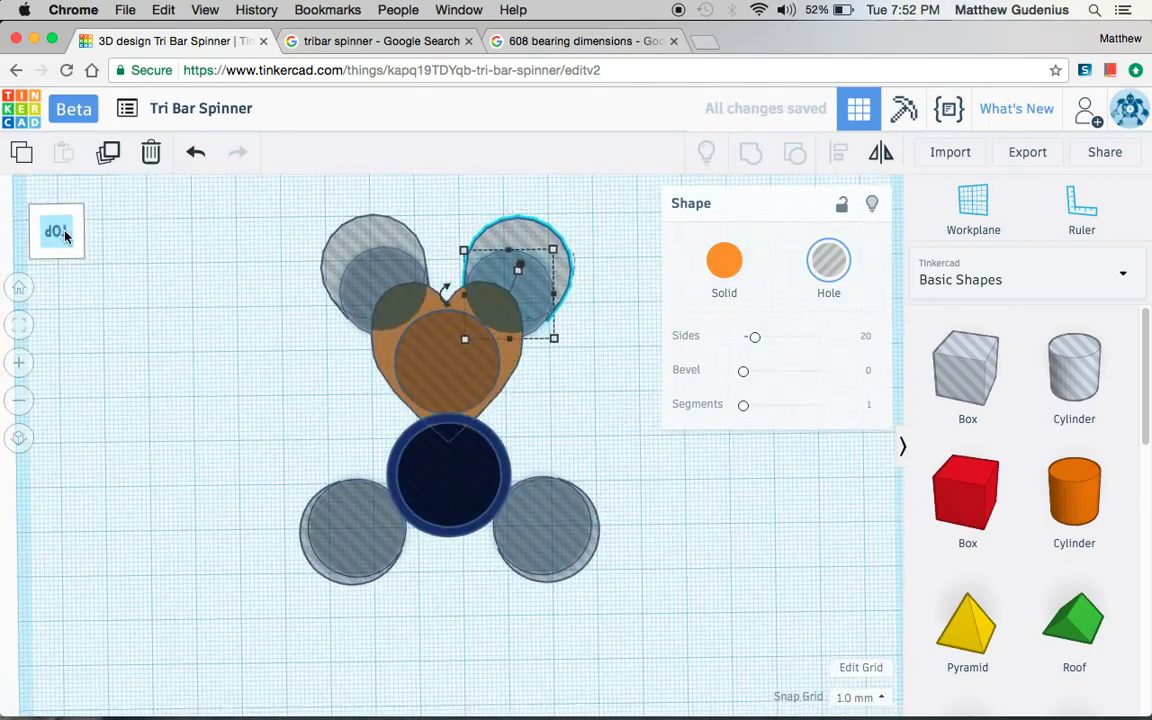
pyautogui.press('Right')
pyautogui.press('Up')
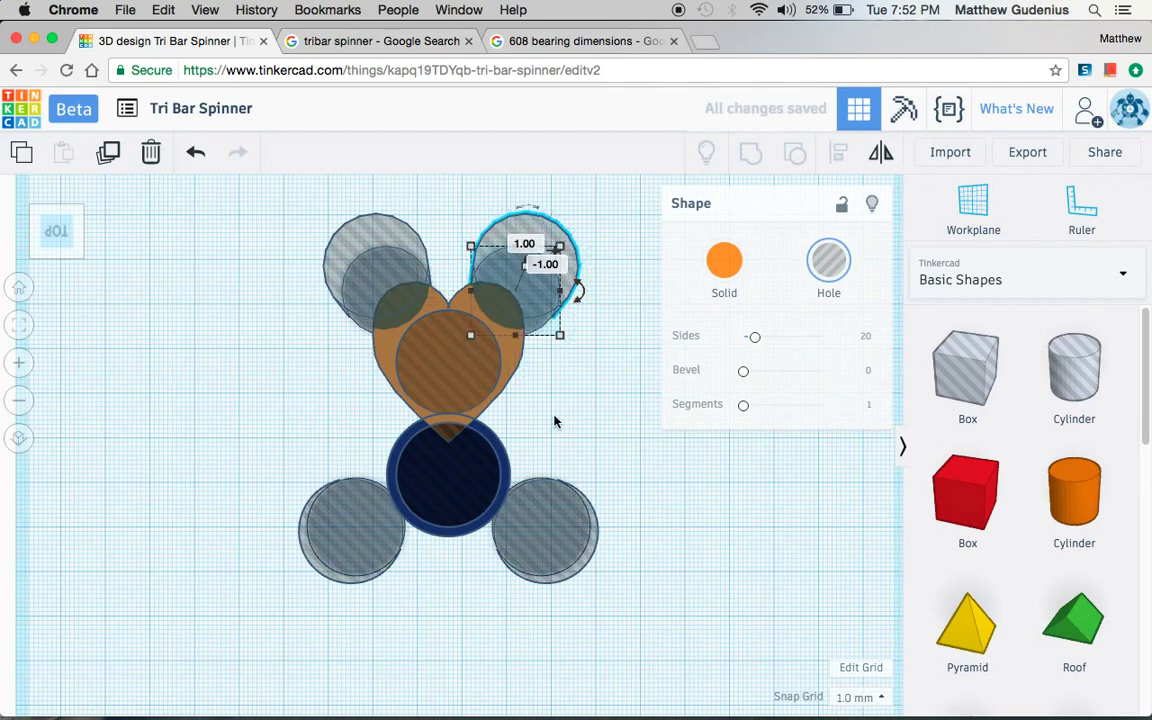
pyautogui.moveTo(548, 316); pyautogui.dragTo(542, 308)
pyautogui.click(265, 362)
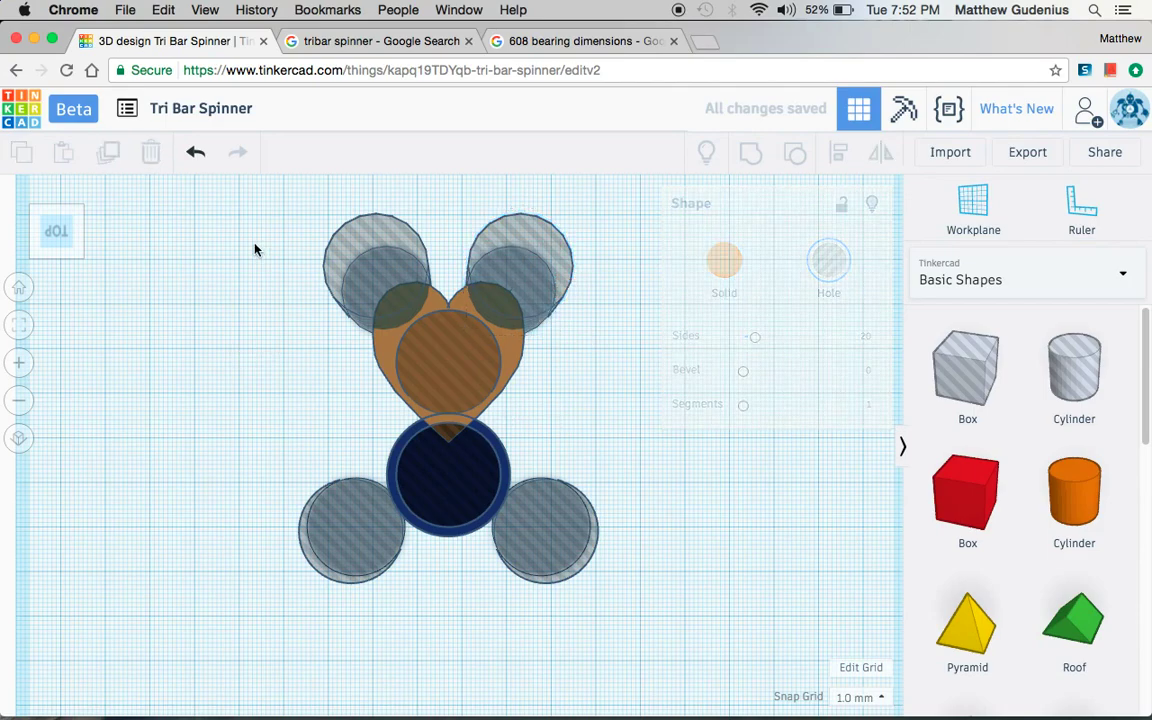
# Group the heart with both notch holes to form the flame-shaped arm.
pyautogui.moveTo(280, 219); pyautogui.dragTo(565, 305)
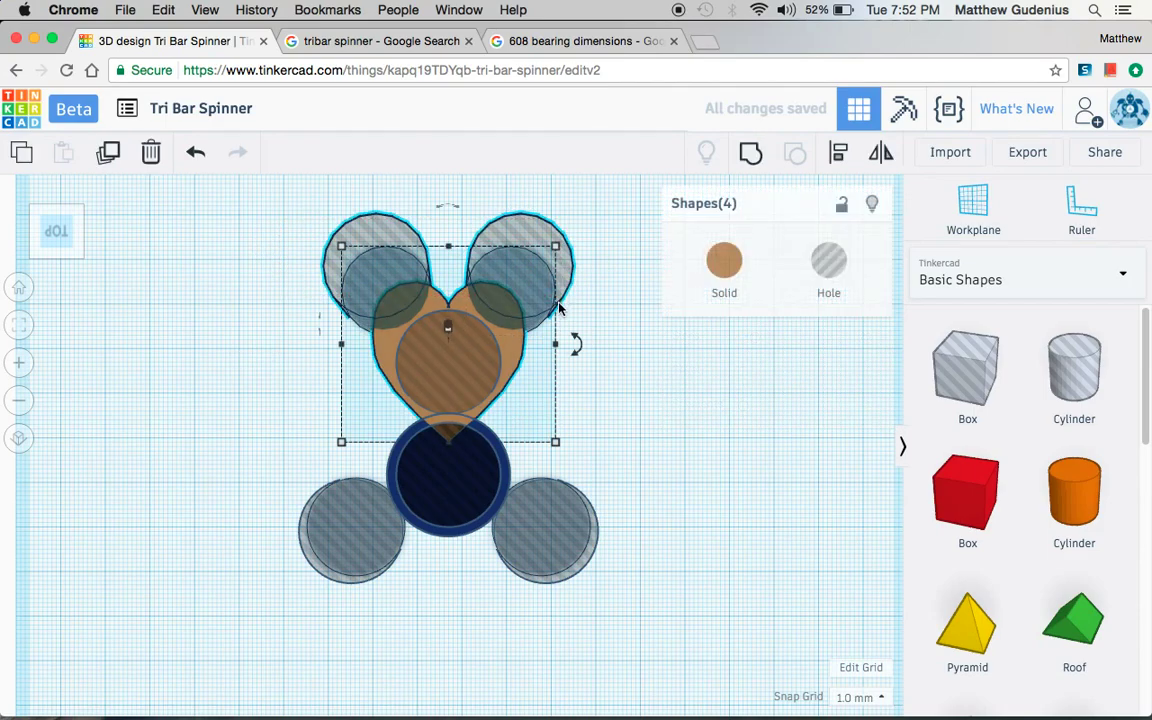
pyautogui.click(748, 157)
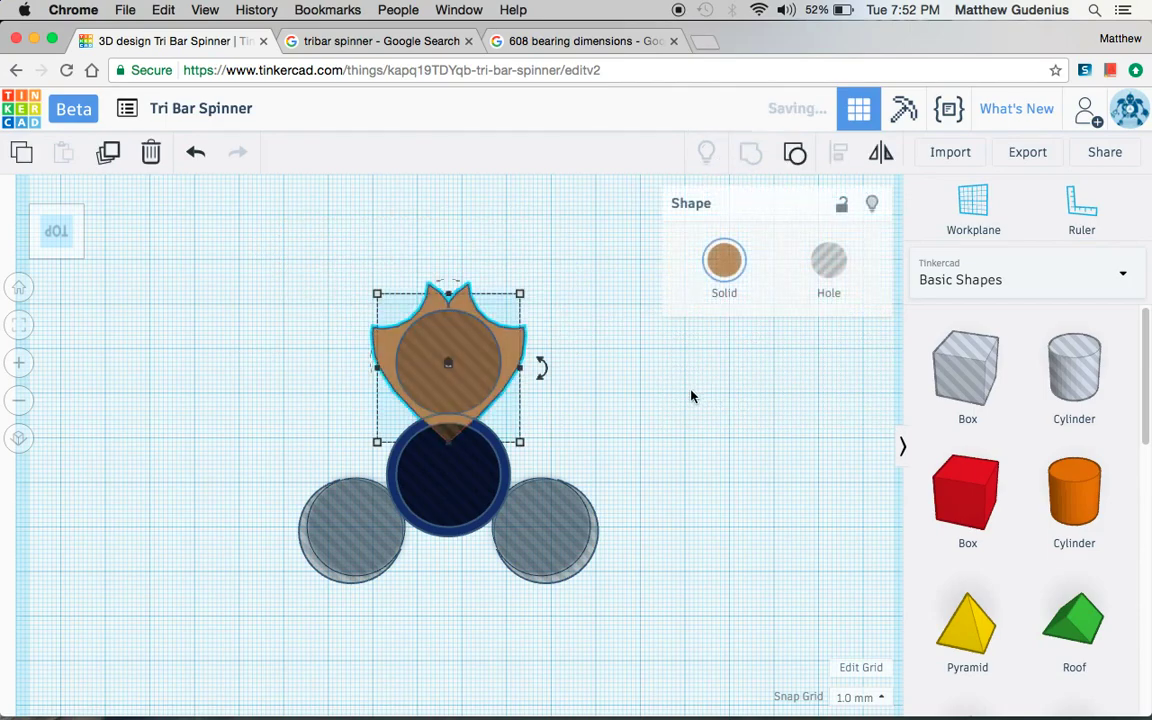
pyautogui.click(290, 400)
pyautogui.moveTo(306, 422); pyautogui.dragTo(532, 596, button='right')
# Duplicate the flame-shaped arm twice, rotating and placing the copies around the central ring.
pyautogui.click(512, 536)
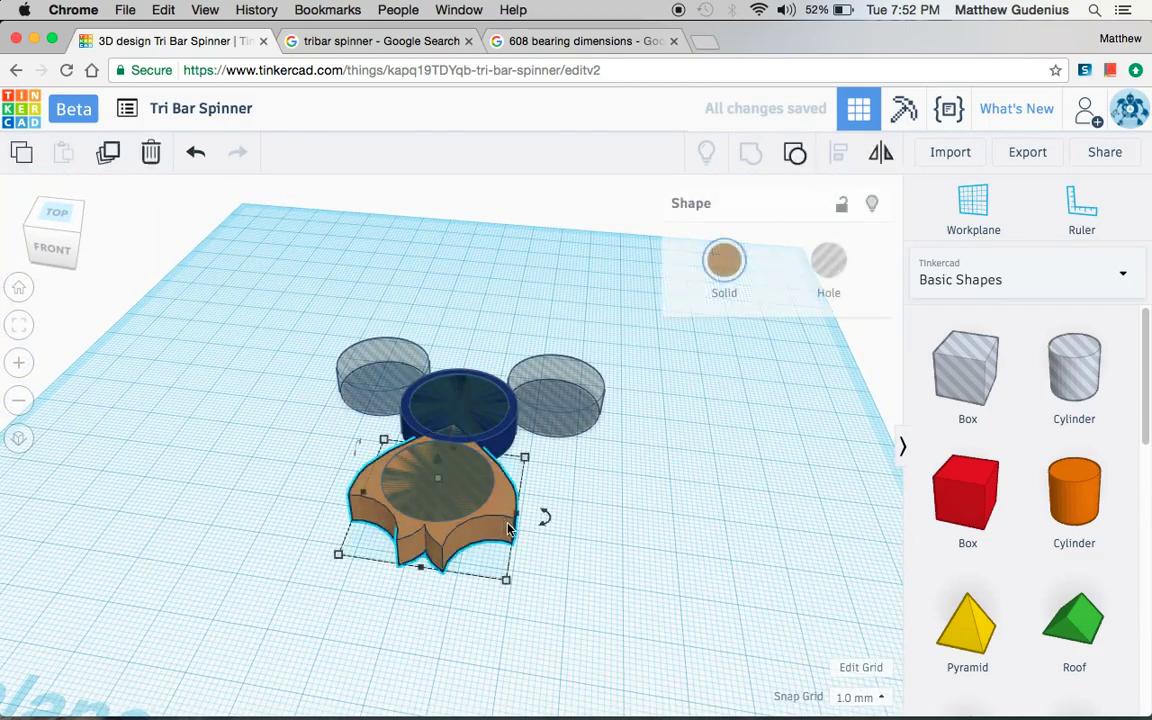
pyautogui.click(110, 160)
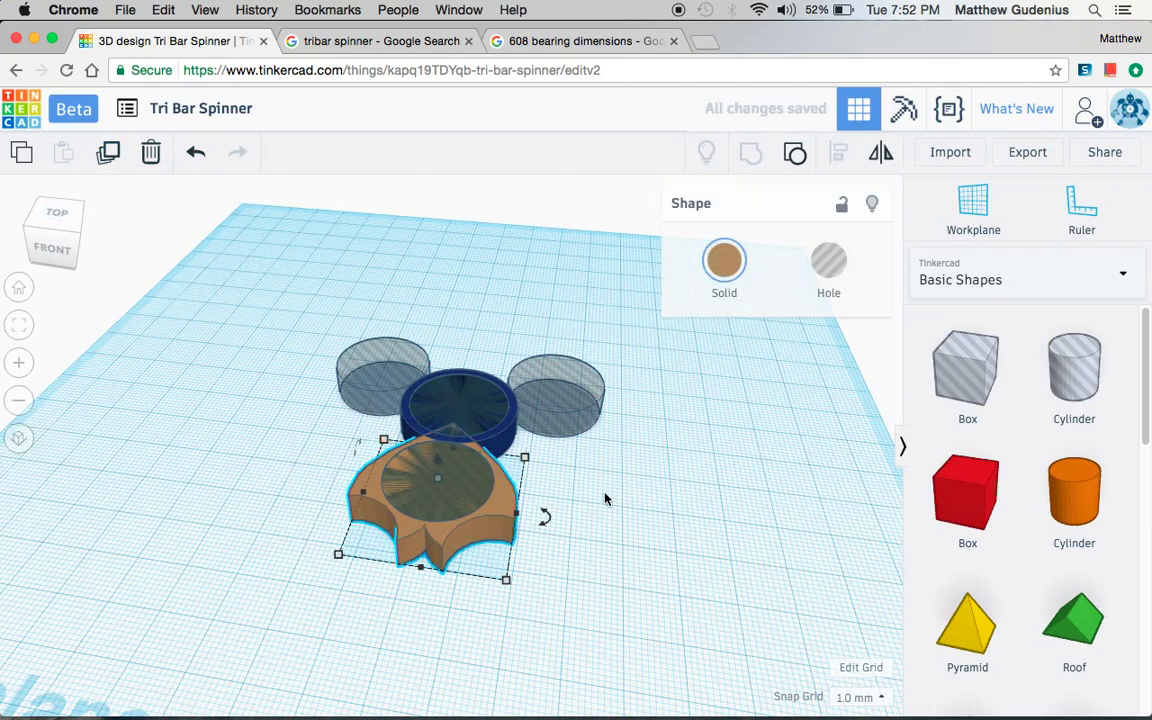
pyautogui.moveTo(544, 516); pyautogui.dragTo(378, 336)
pyautogui.press('super+d')
pyautogui.moveTo(517, 535); pyautogui.dragTo(607, 437)
pyautogui.moveTo(653, 404); pyautogui.dragTo(565, 527, button='right')
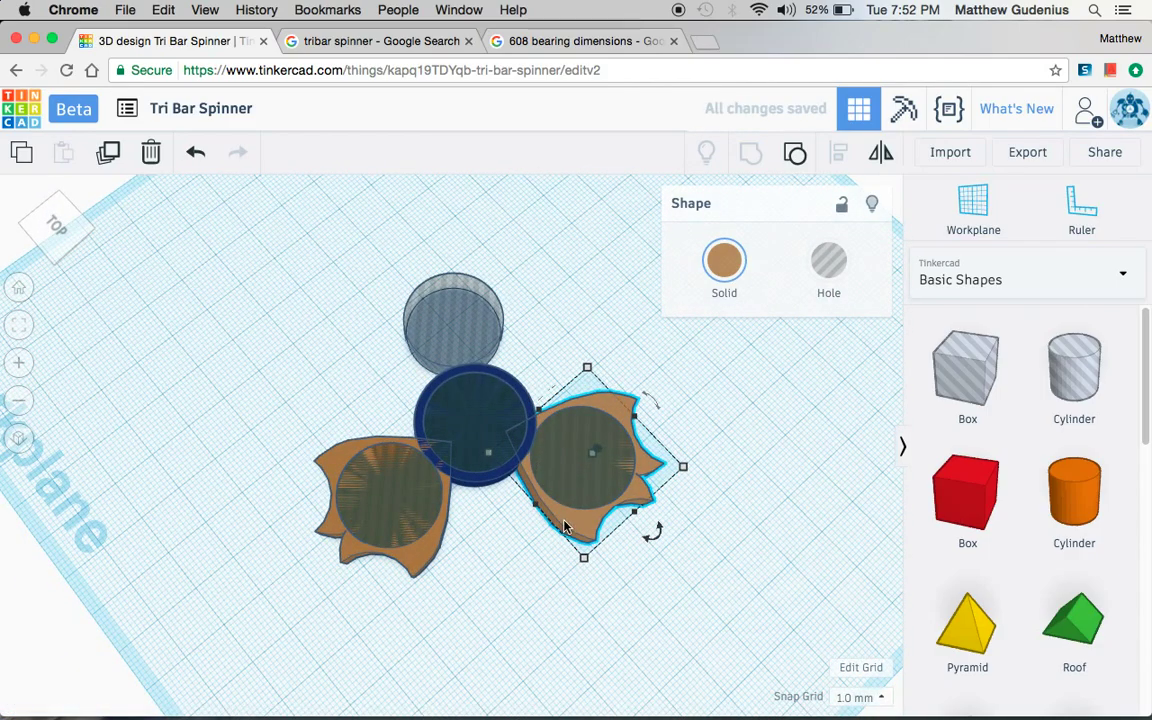
pyautogui.press('super+d')
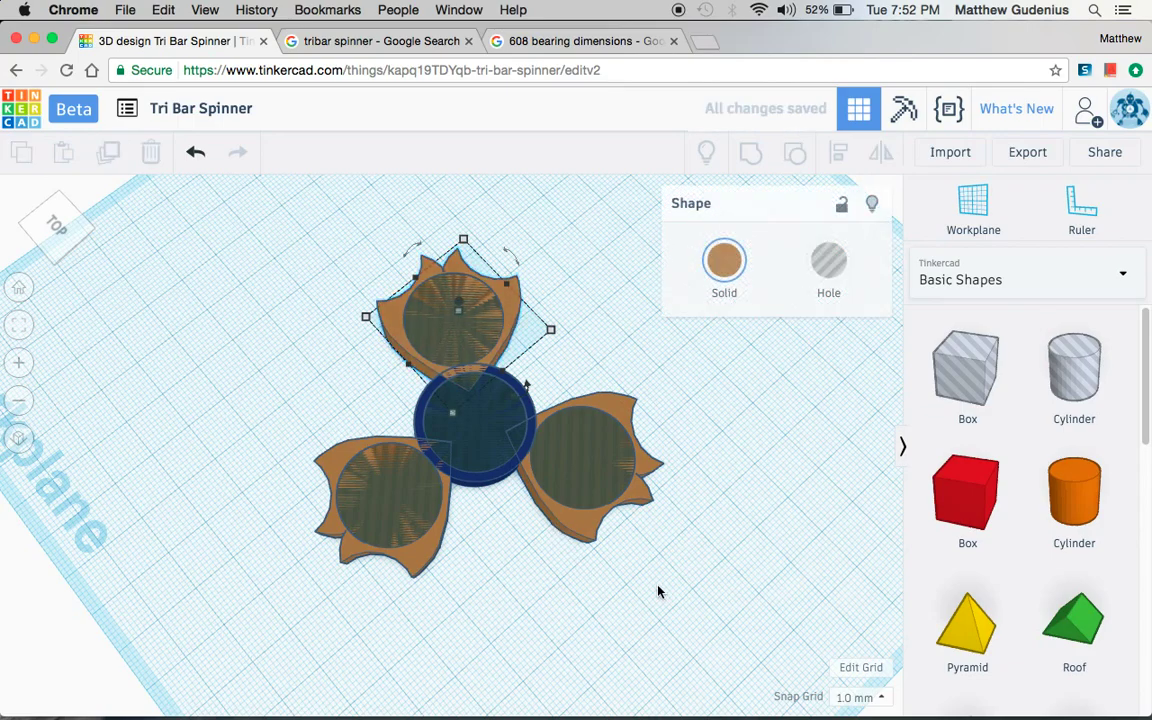
# Marquee-select all twelve spinner shapes and combine them with Group.
pyautogui.click(297, 621)
pyautogui.moveTo(297, 621); pyautogui.dragTo(708, 366)
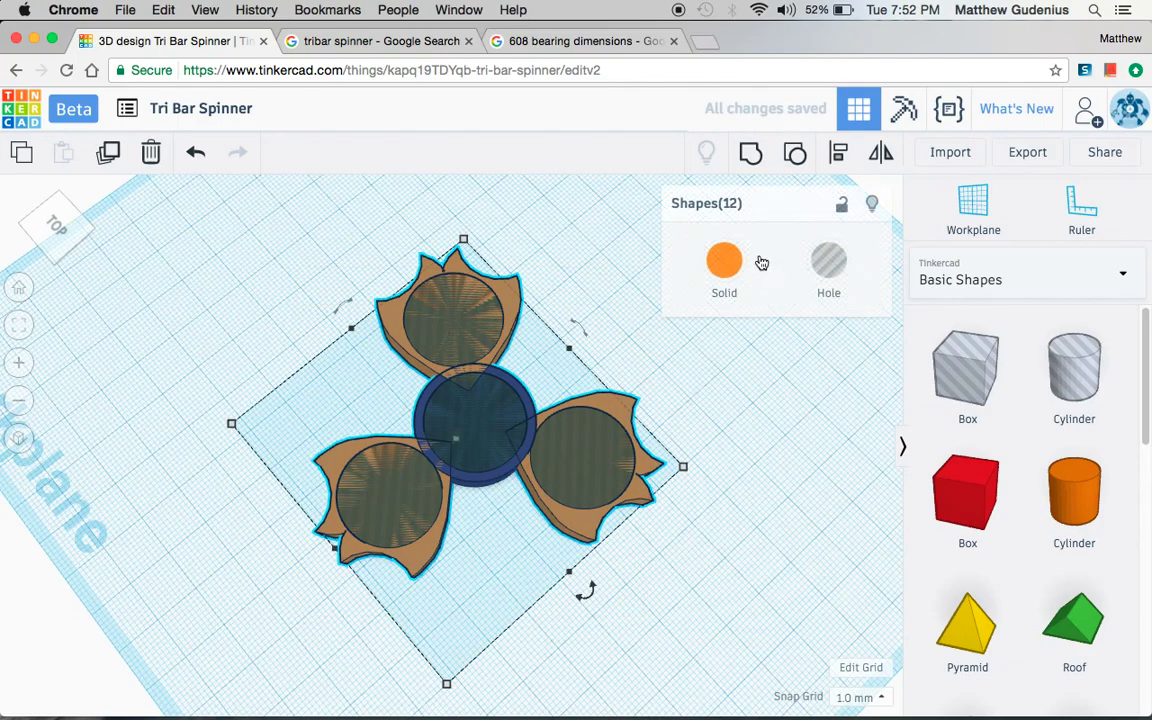
pyautogui.click(751, 152)
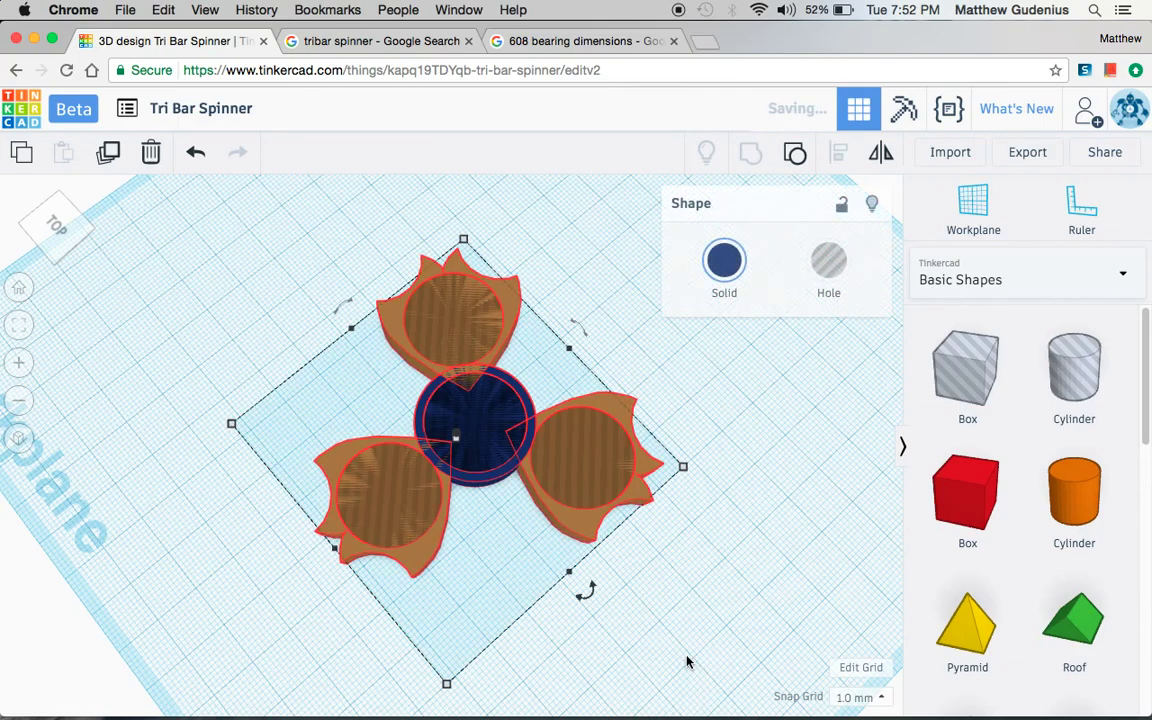